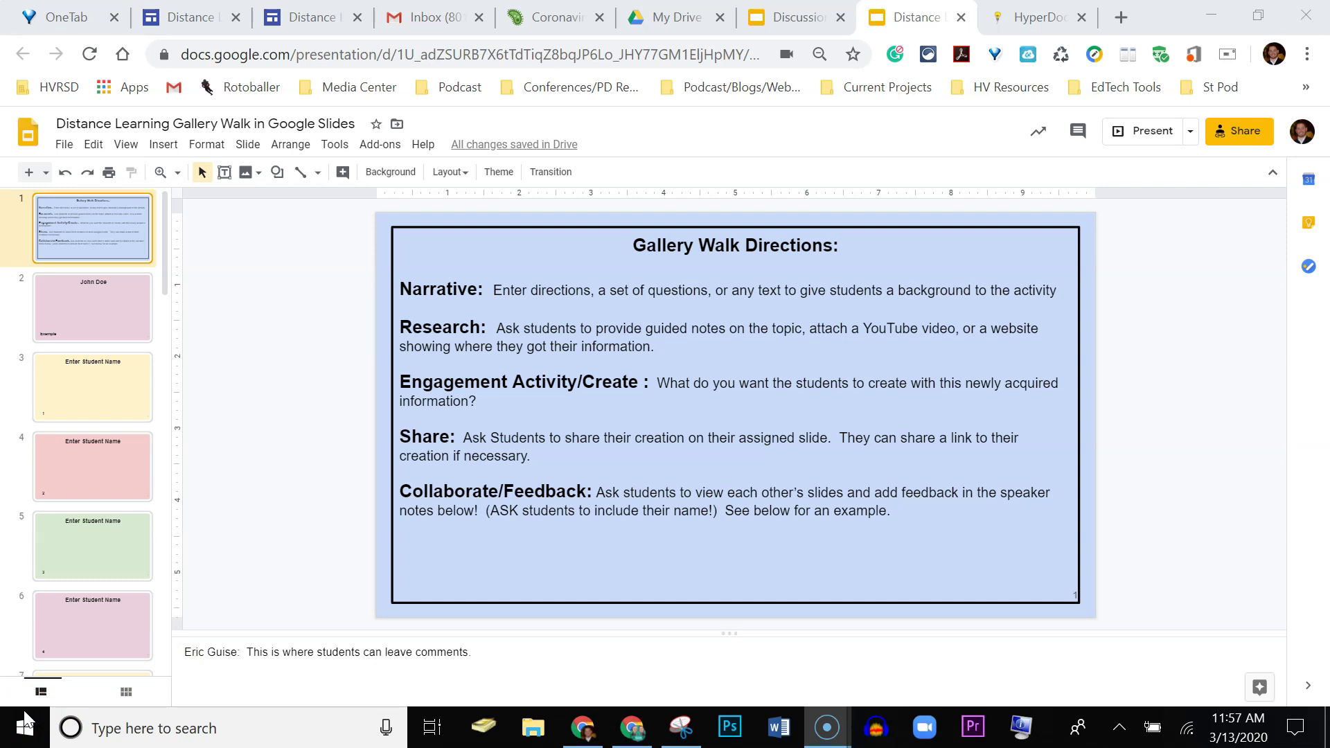
Browse slides 3, 2 and 1, then settle on slide 2, the example student slide
left_click(86, 383)
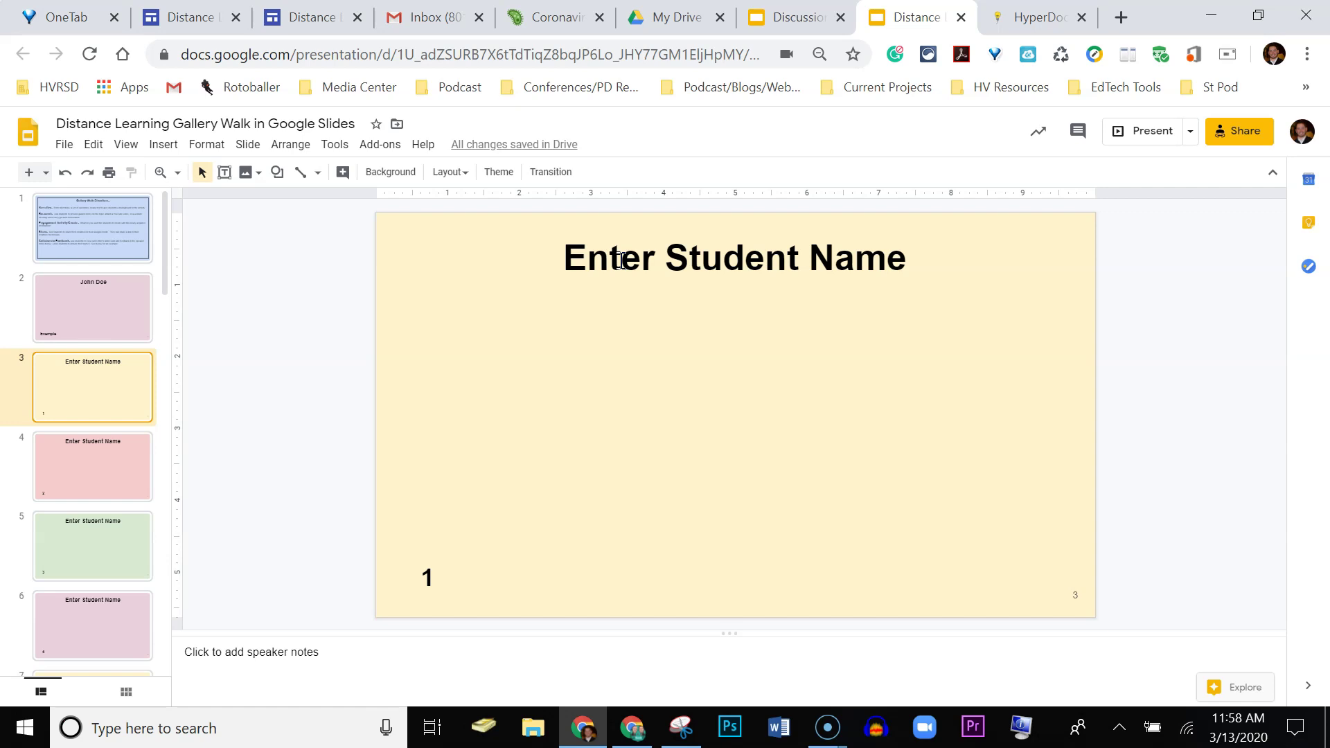
left_click(567, 258)
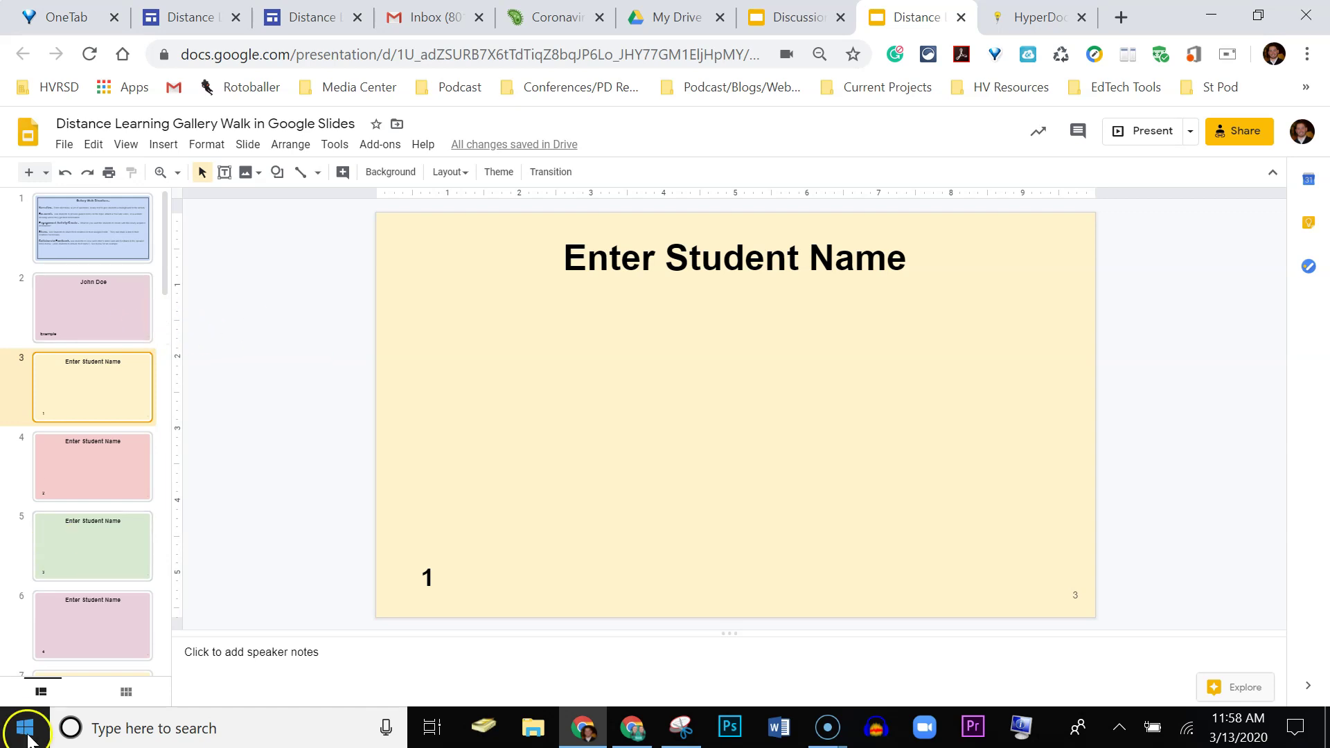
left_click(95, 319)
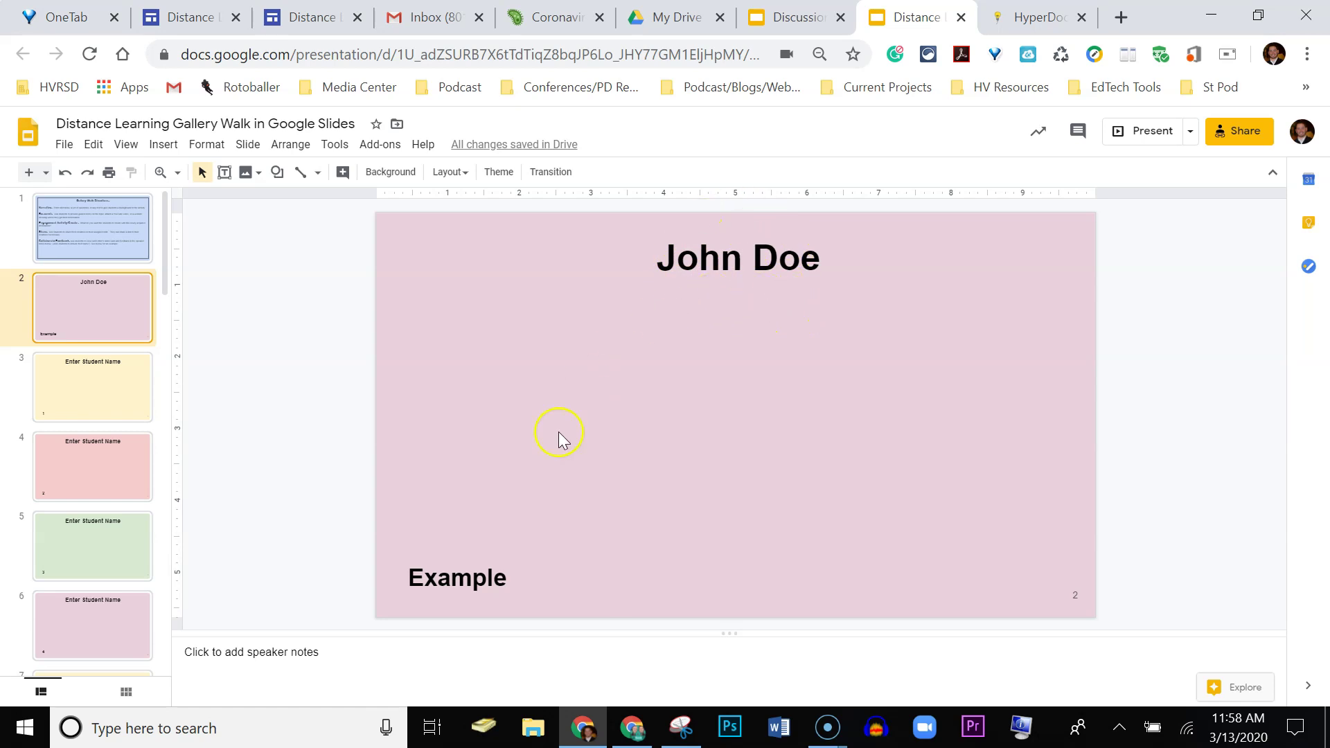
left_click(121, 229)
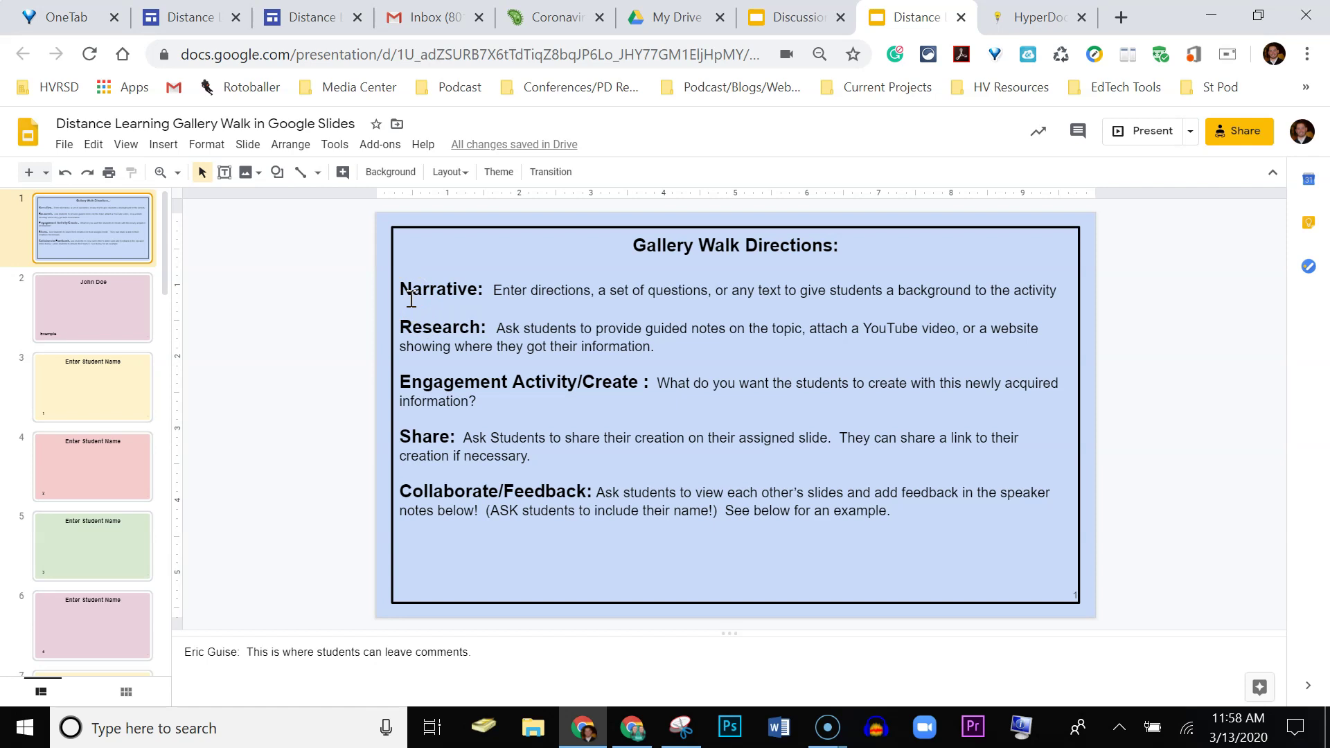
left_click(101, 322)
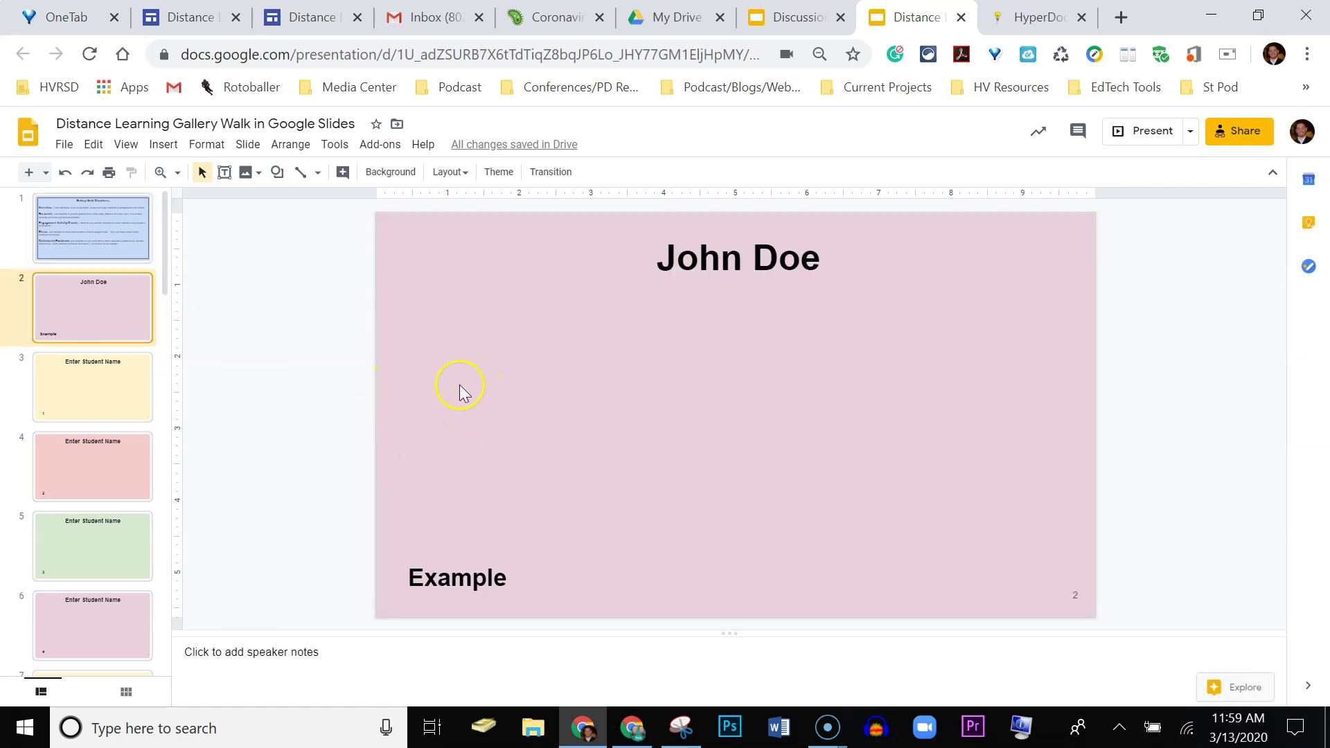
Insert the first YouTube result, the WW2 Allied Powers vs Axis Powers video, onto the slide
left_click(164, 146)
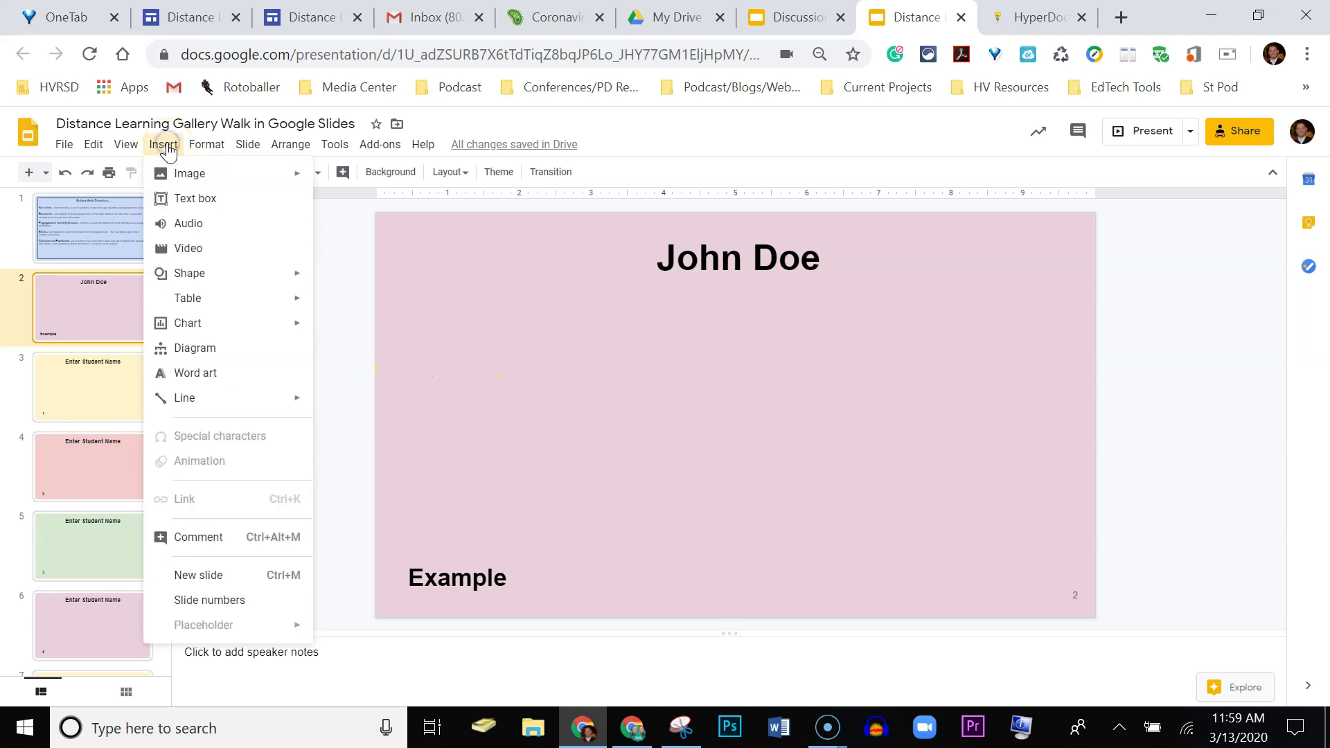
left_click(189, 249)
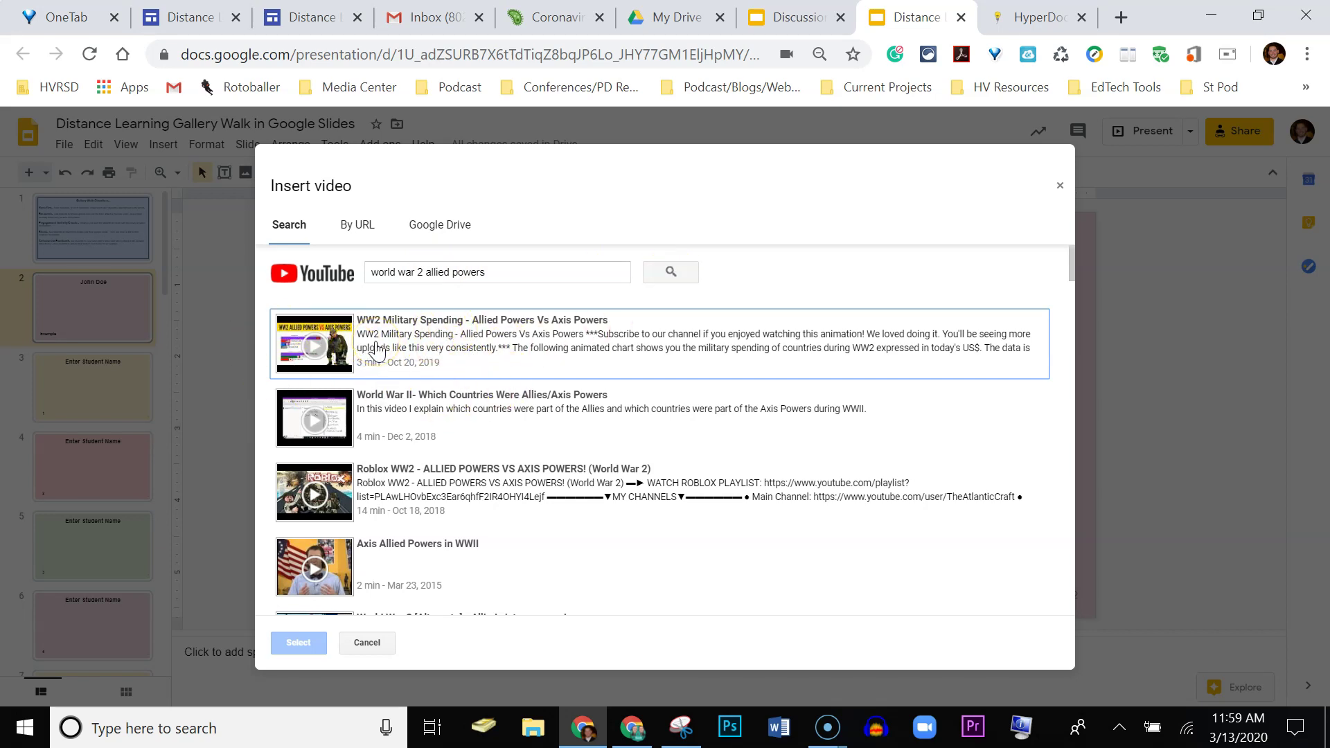
left_click(377, 350)
left_click(295, 643)
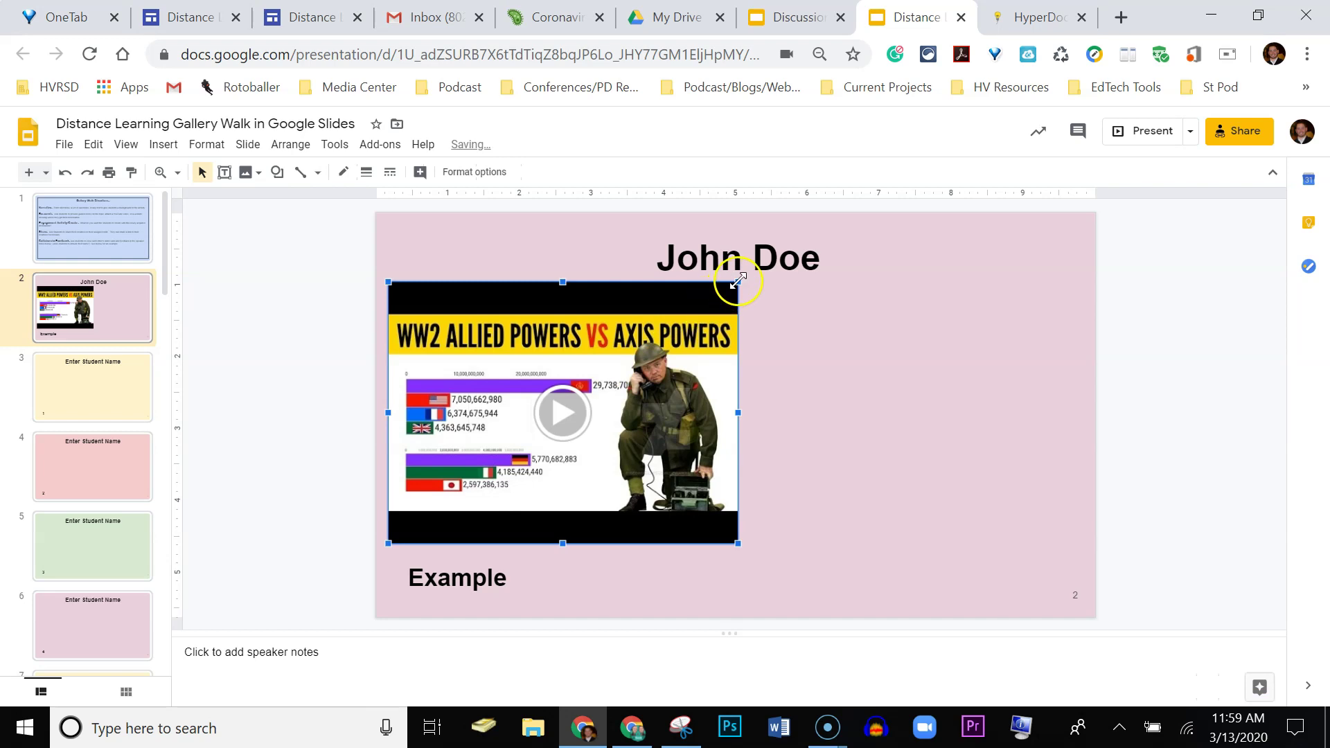
Shrink the video and move it to the left side of the slide
left_click_drag(738, 282, 661, 340)
left_click_drag(470, 469, 563, 411)
left_click_drag(669, 449, 640, 449)
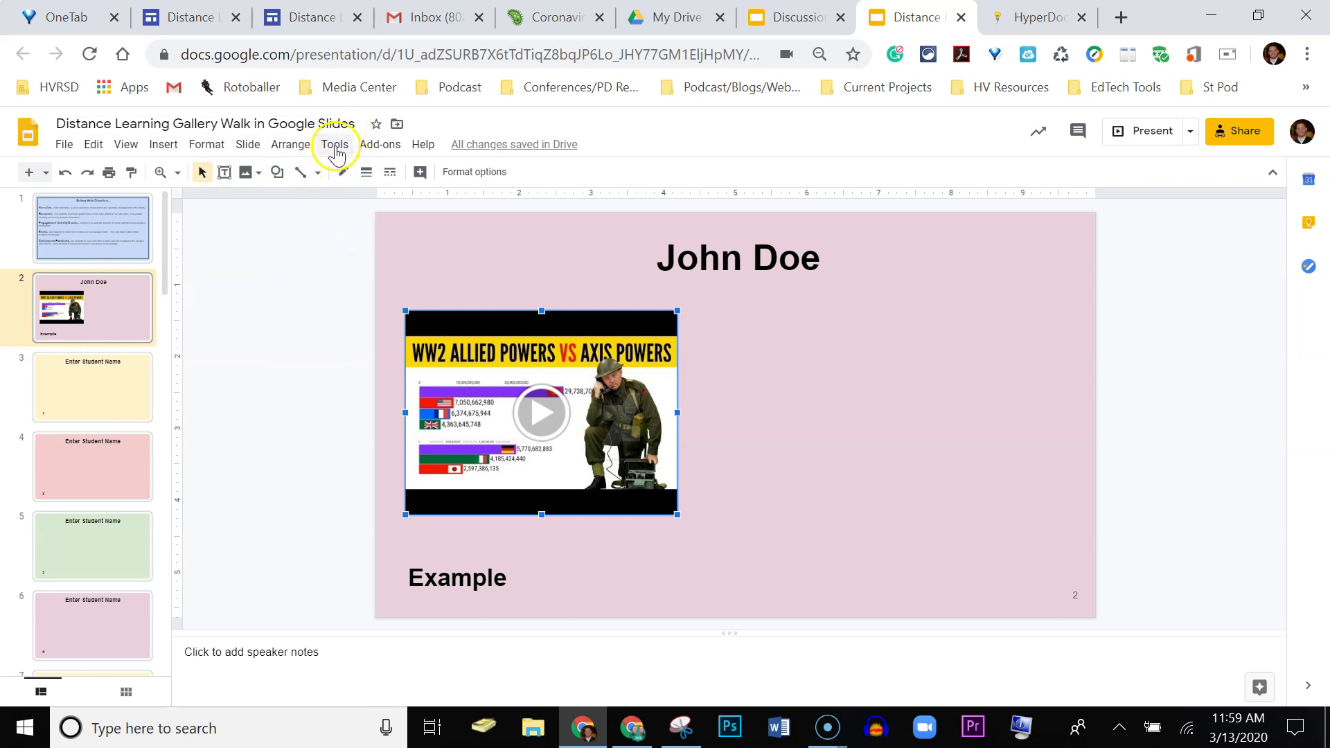
Search the Explore panel for 'allied powers map' and show the image results
left_click(336, 147)
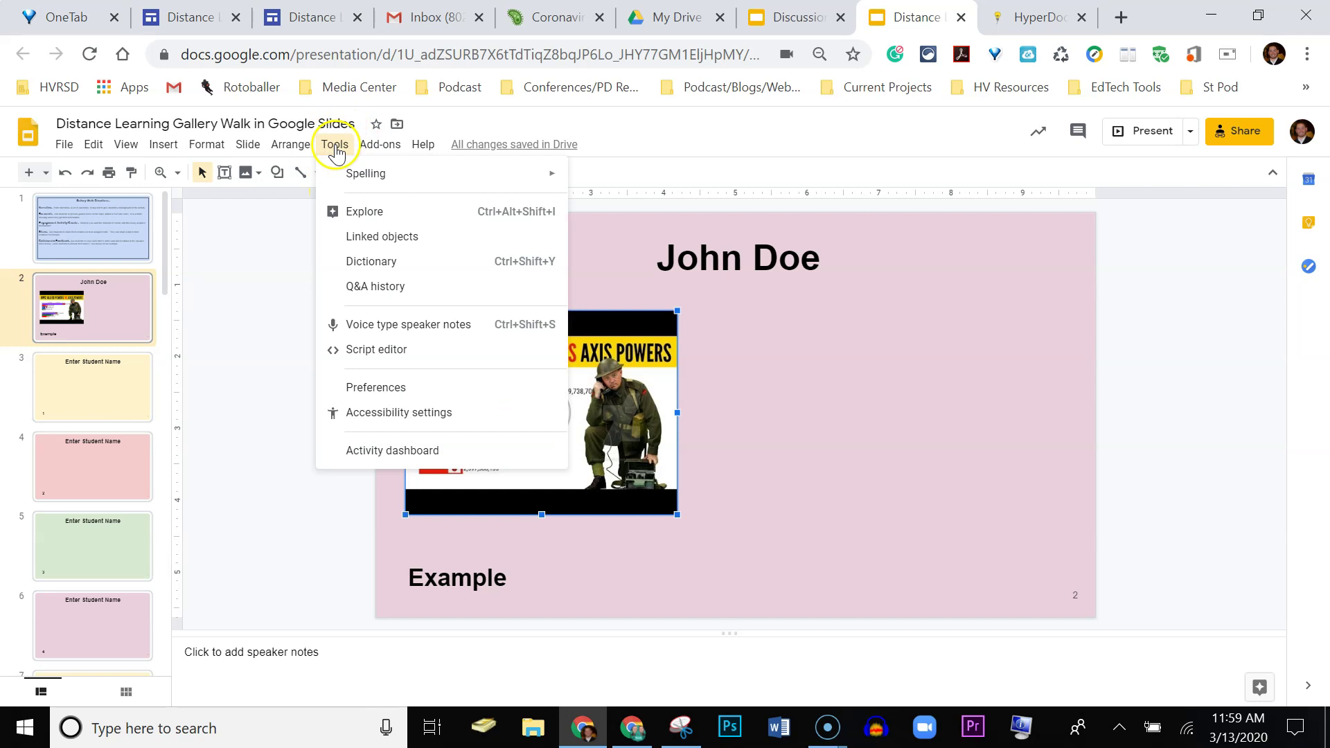
left_click(365, 213)
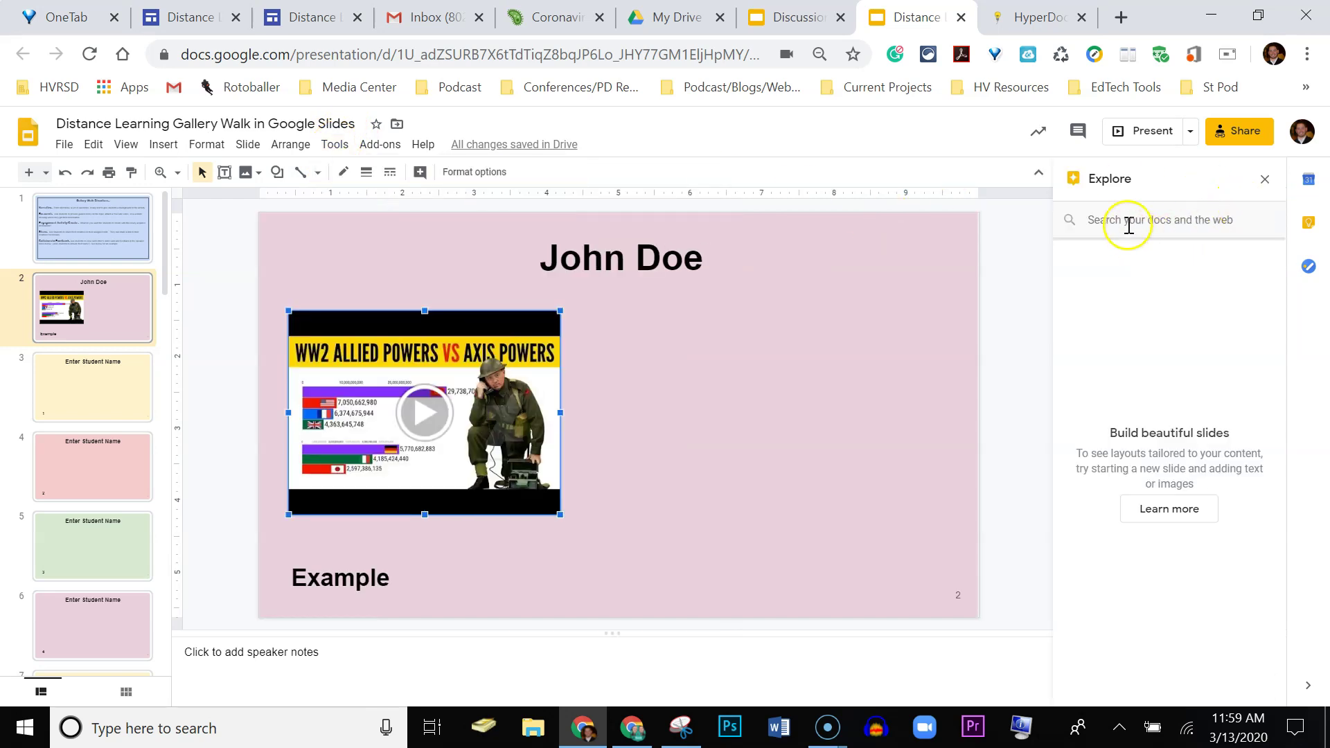
left_click(1175, 219)
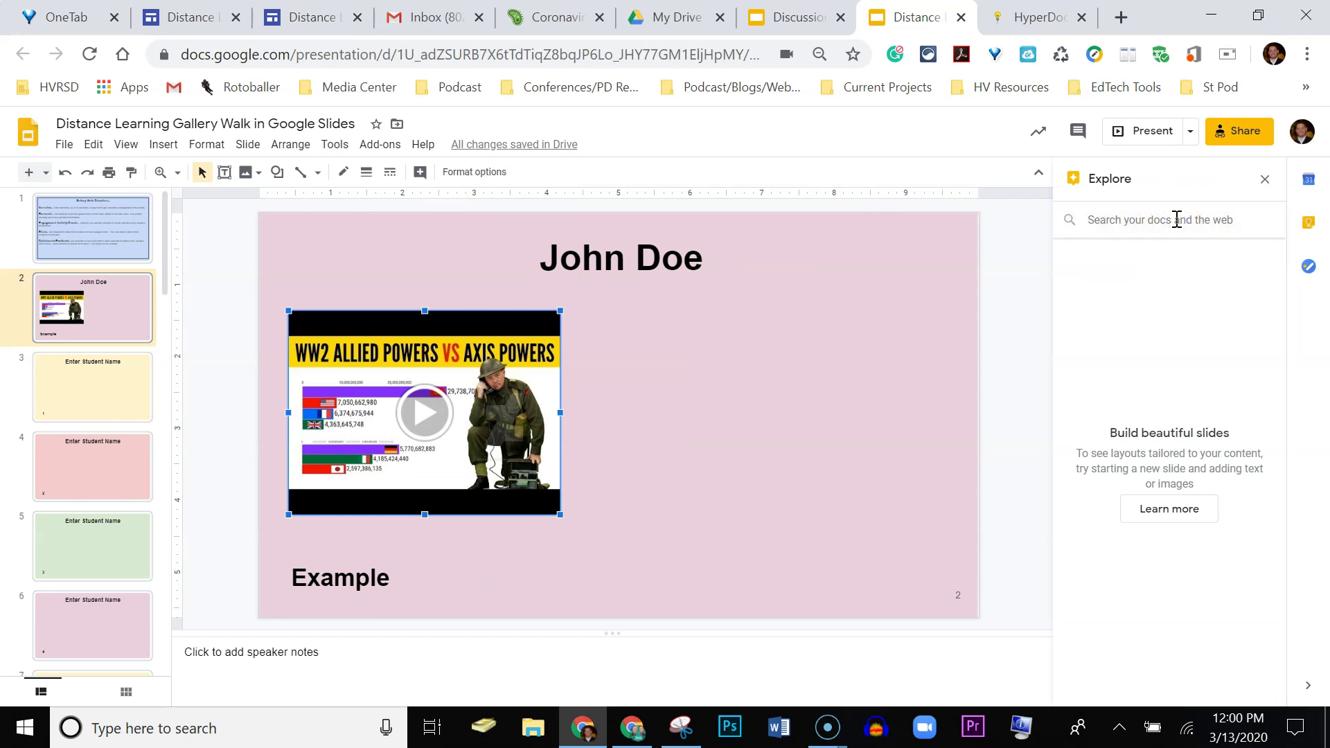
type("allied powers map")
key("Return")
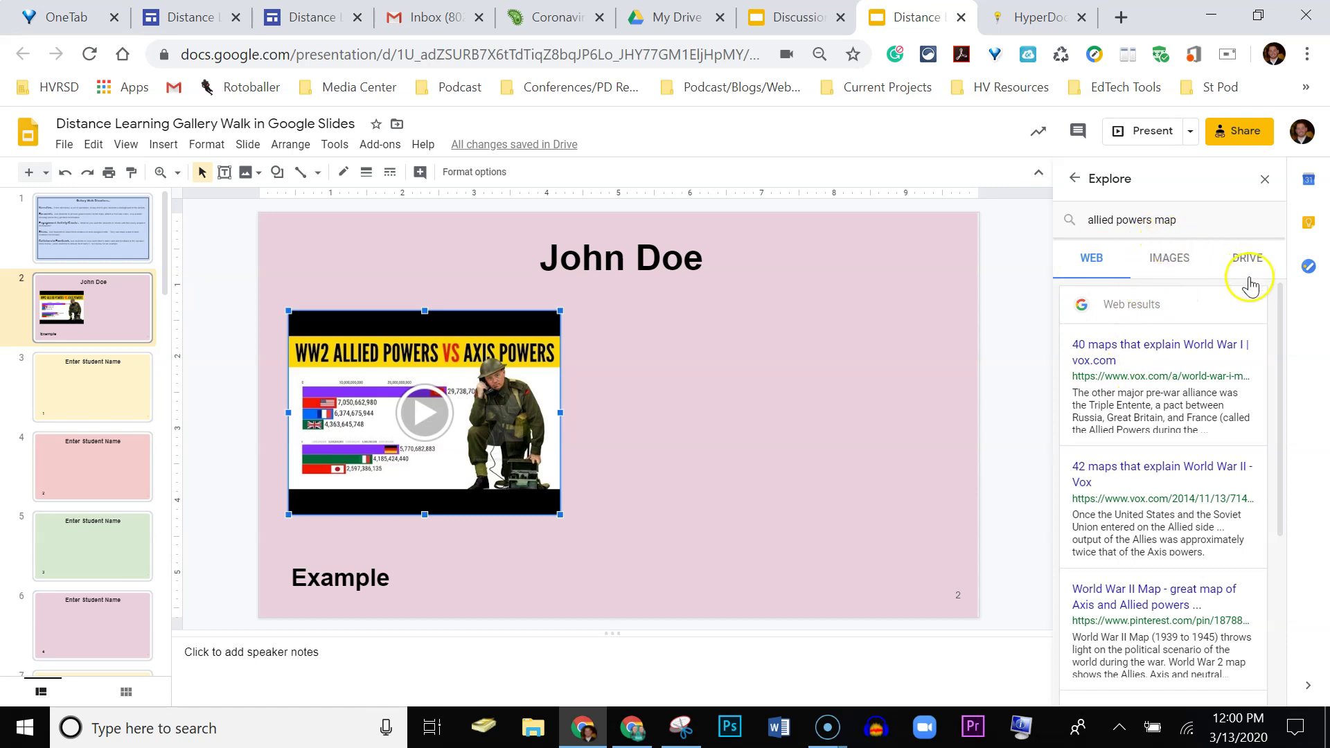
left_click(1174, 262)
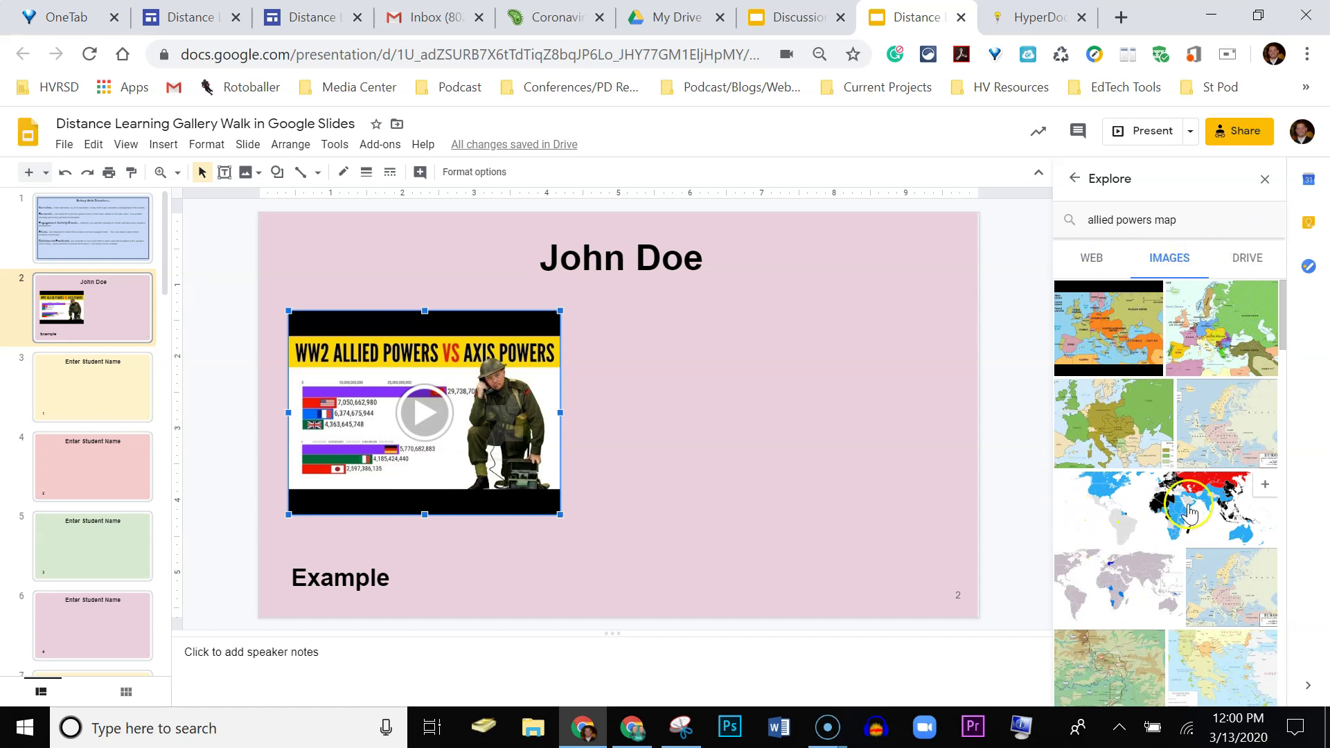
Place a Europe map image on the slide, shrink it into the top-right corner, and close Explore
left_click(1134, 315)
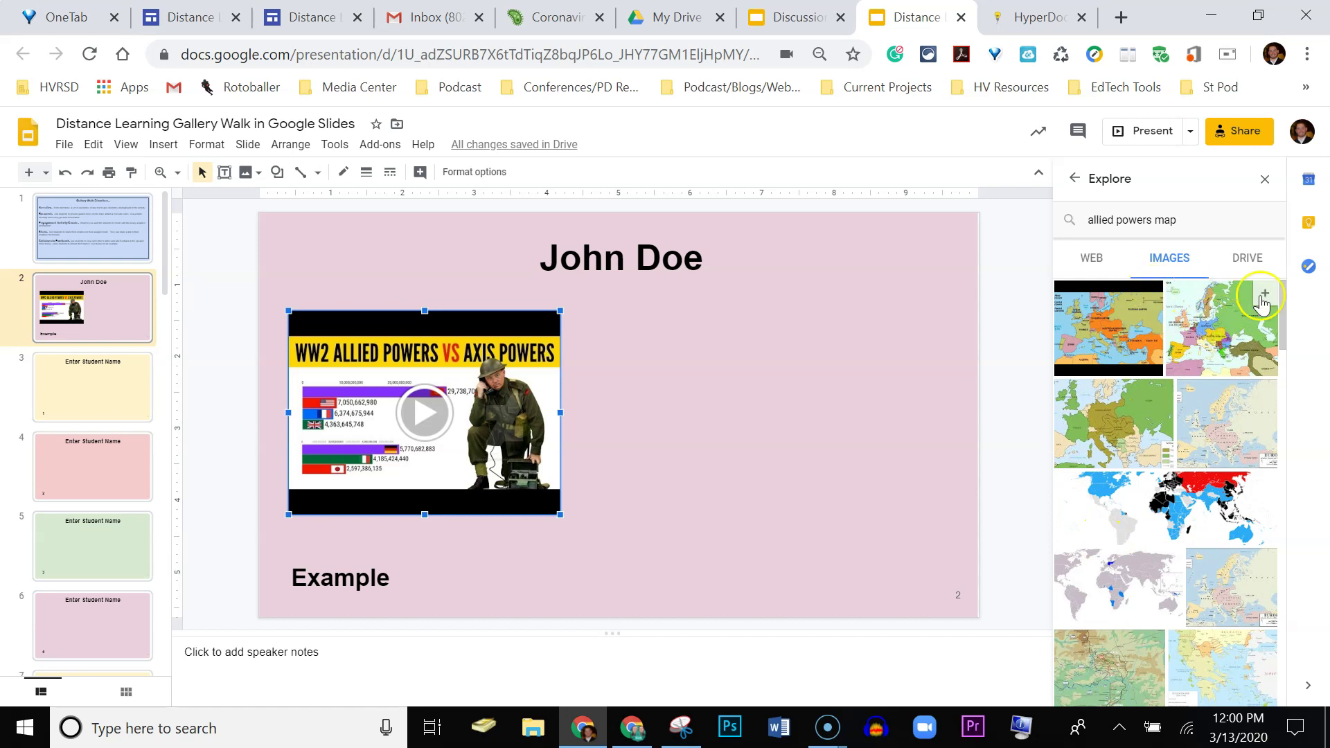
left_click_drag(1265, 298, 928, 454)
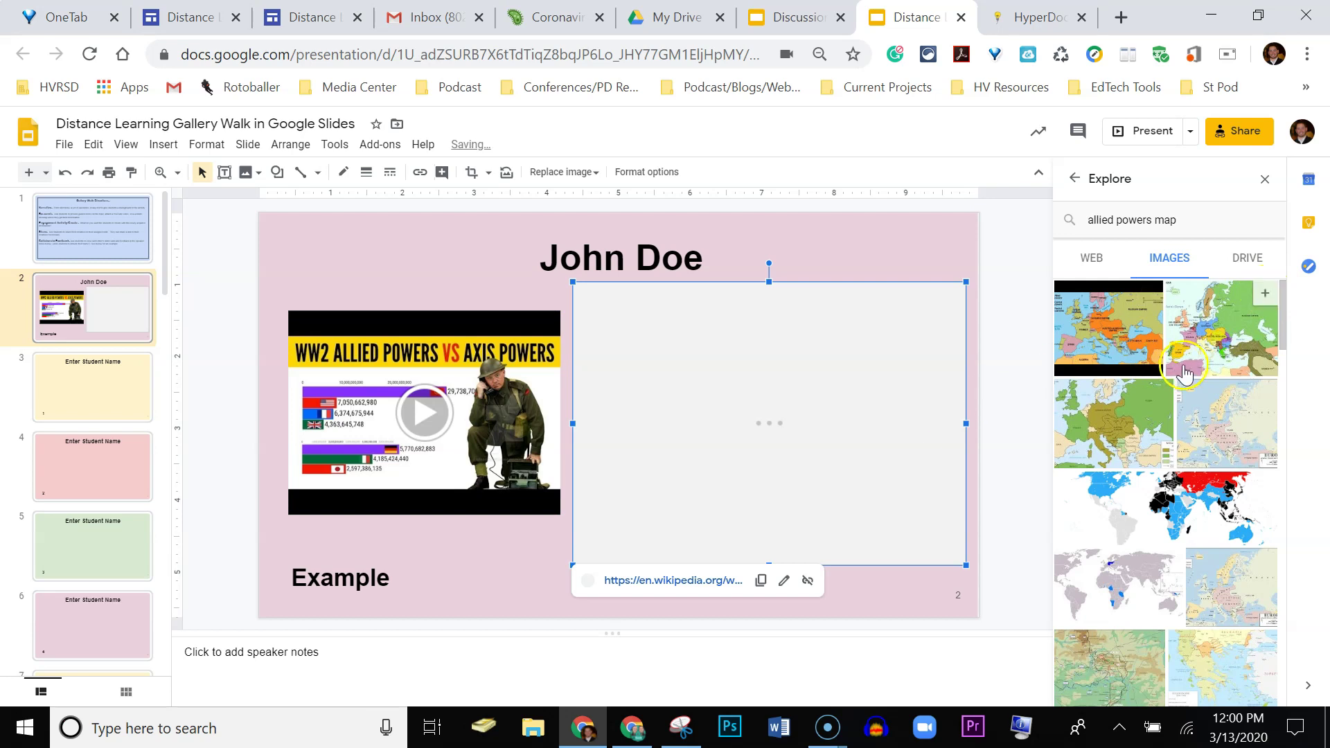
left_click(1267, 297)
left_click_drag(1267, 298, 866, 376)
left_click_drag(687, 431, 806, 360)
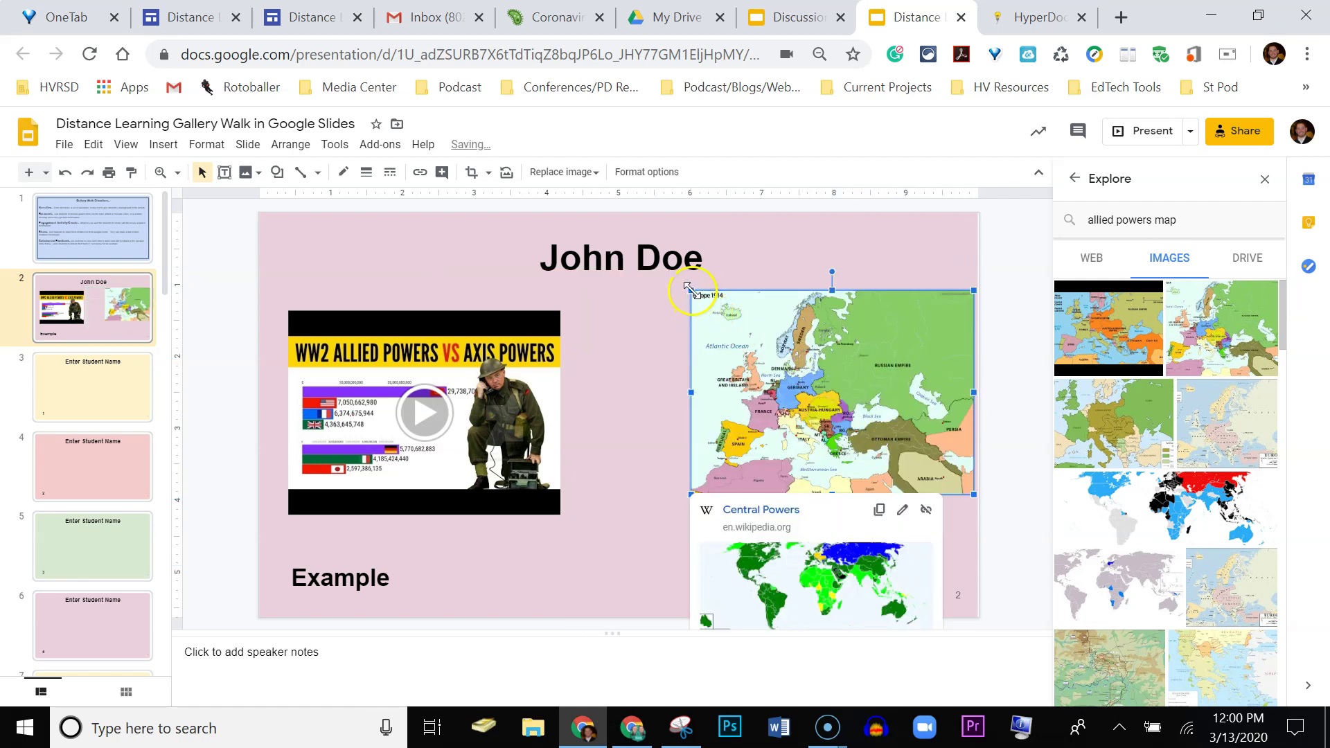
left_click_drag(693, 292, 809, 282)
left_click(703, 521)
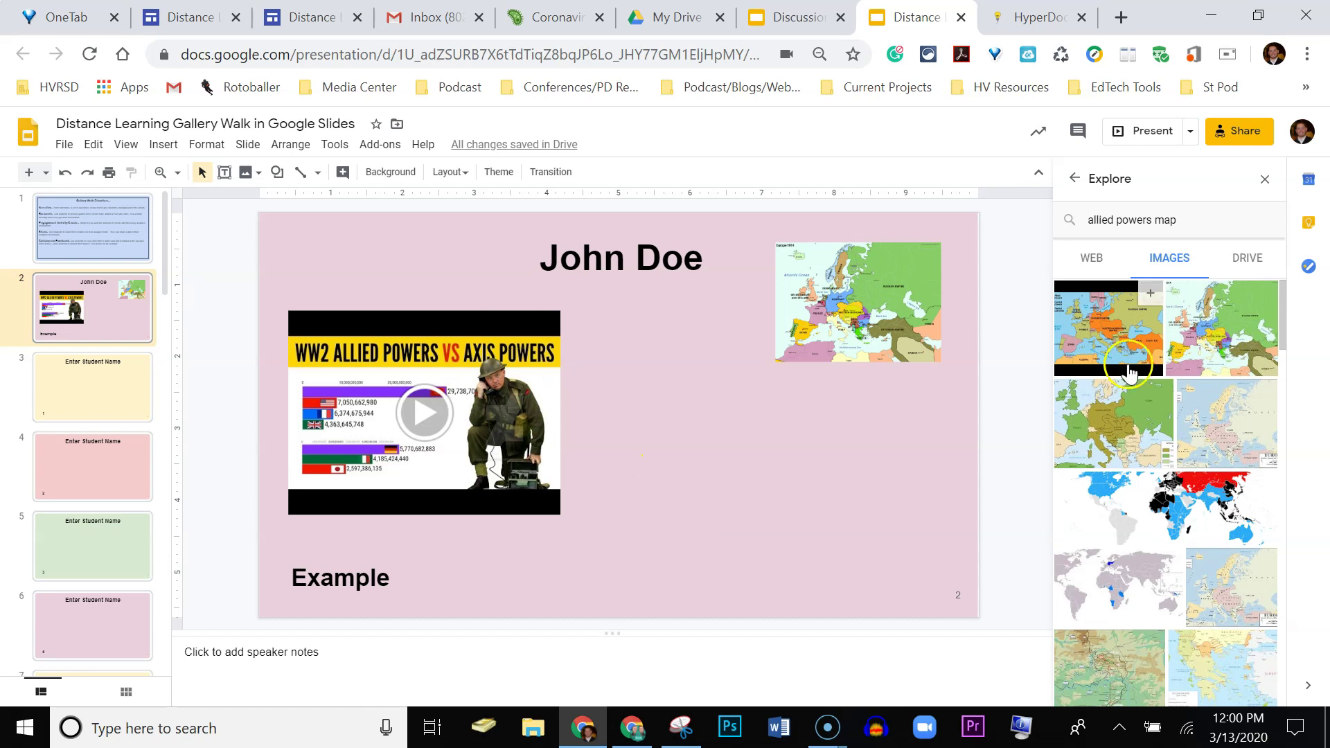
left_click(1265, 179)
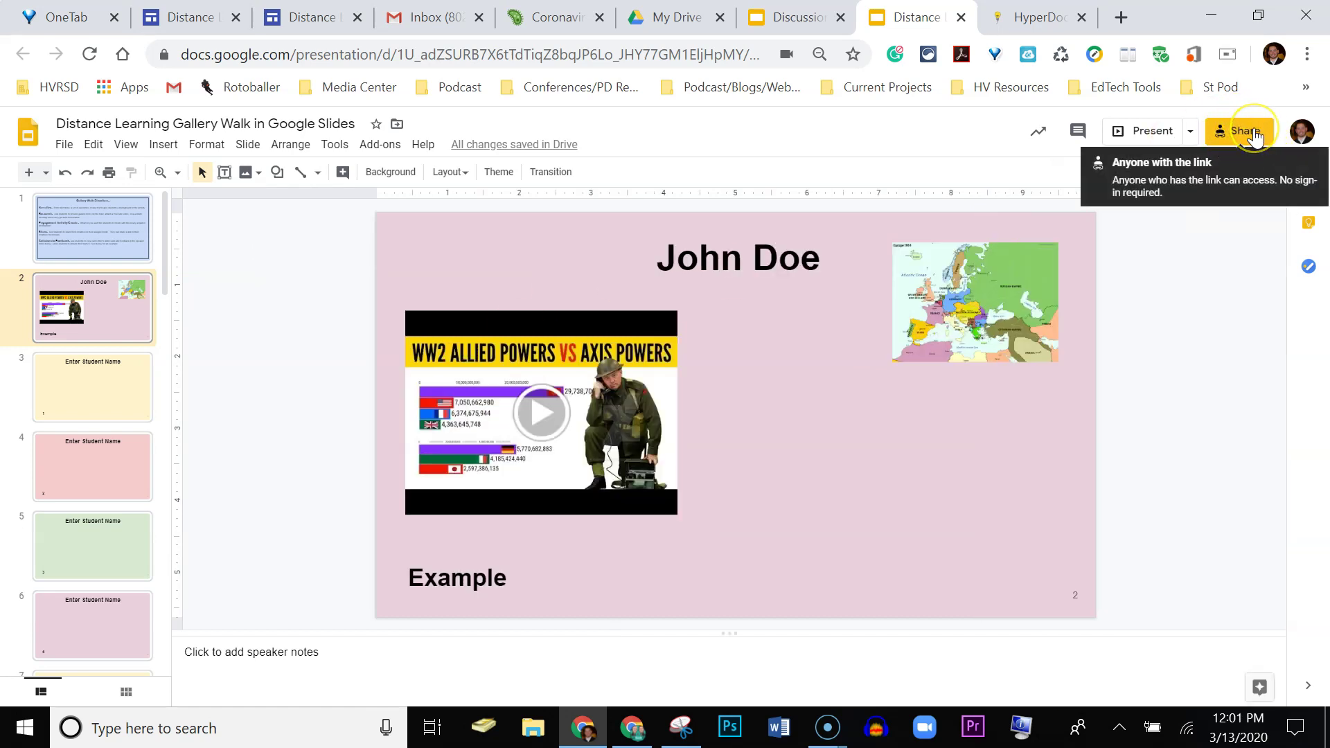
Copy the deck's view-only shareable link from the Share dialog and close it
left_click(1247, 135)
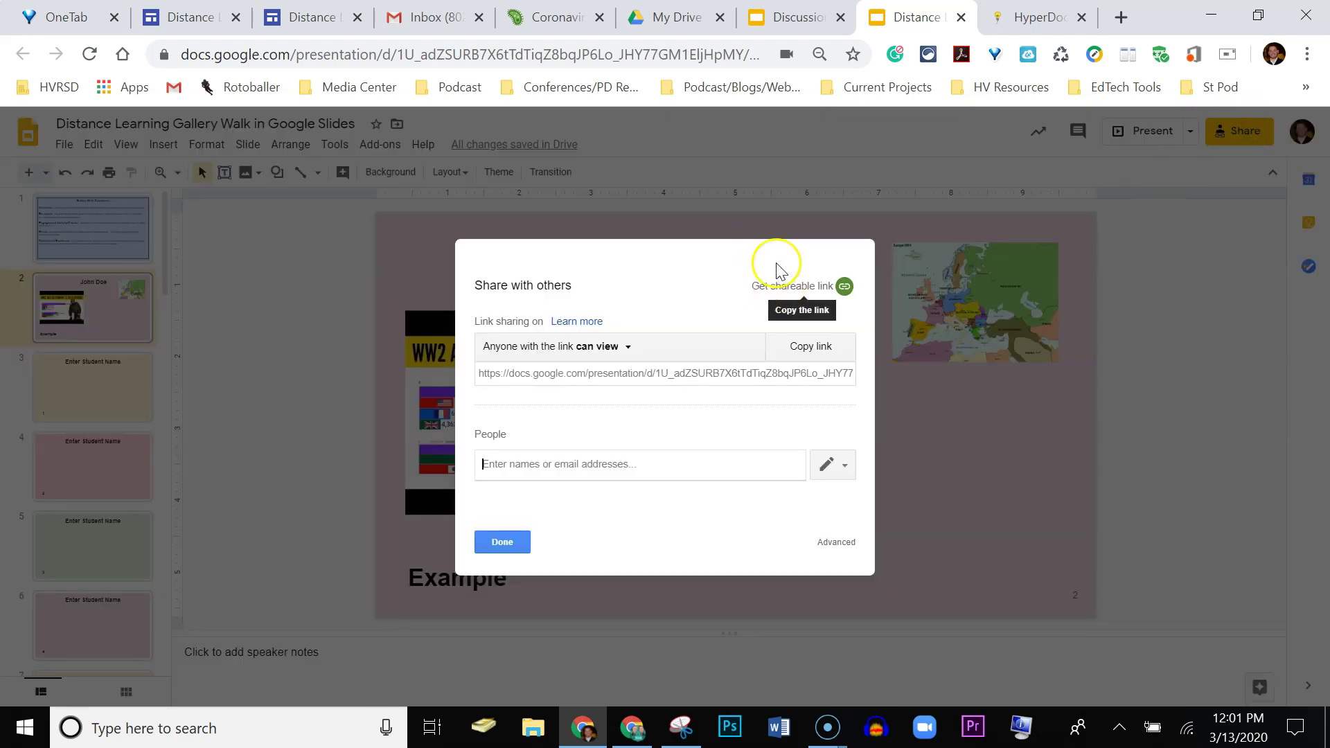
left_click(799, 286)
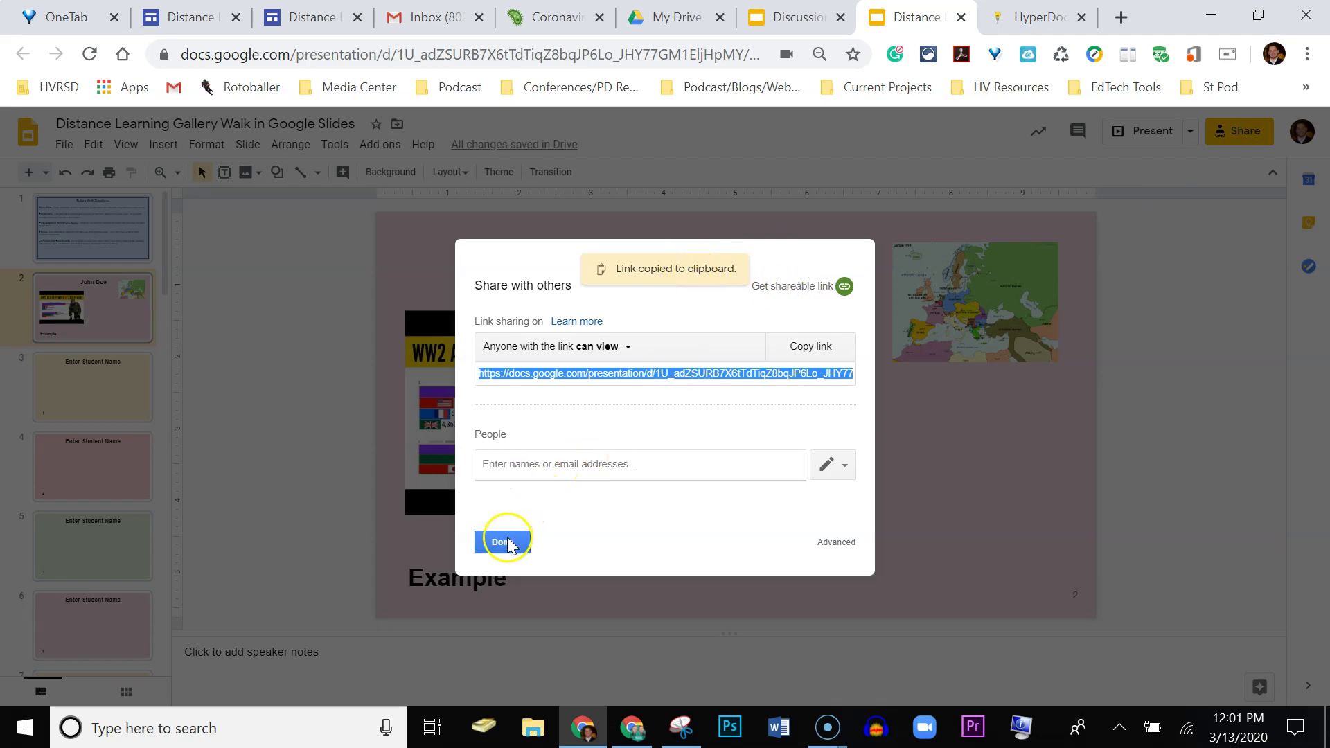
left_click(503, 541)
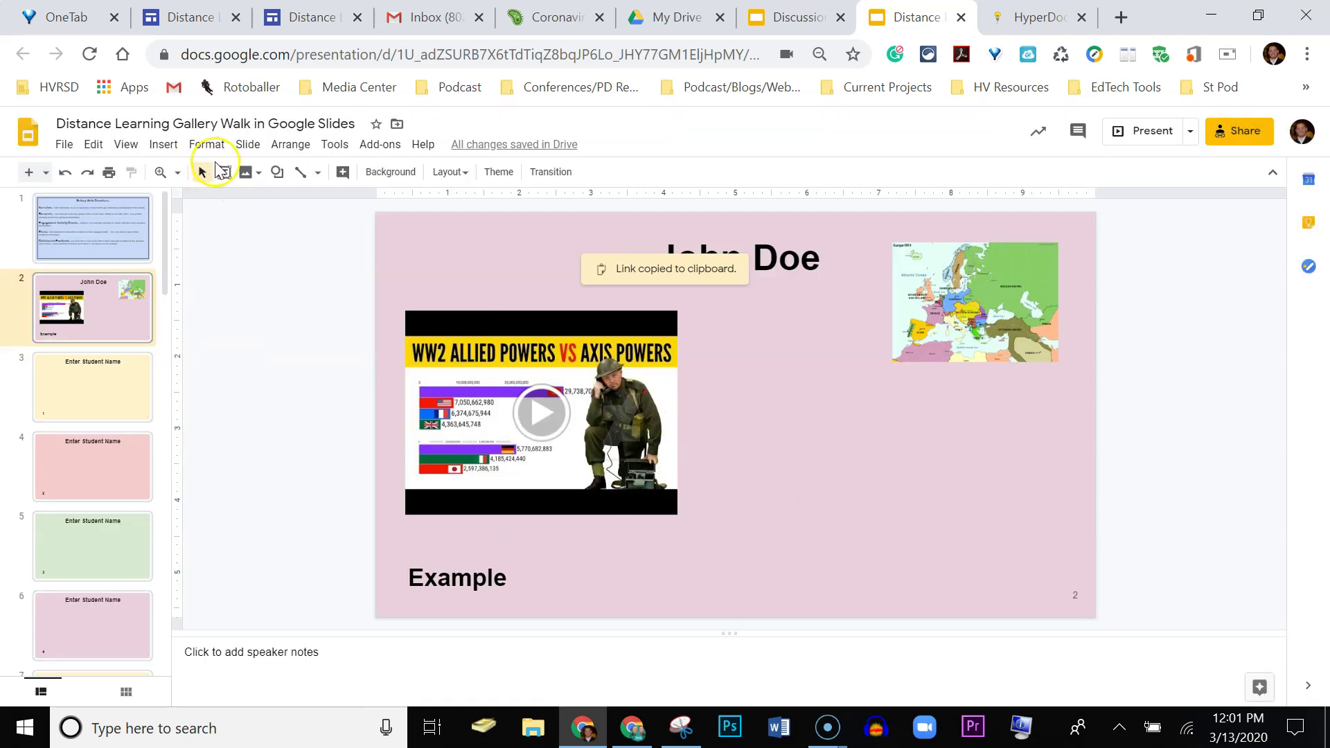
Draw a text box below the map and paste the copied sharing link into it
left_click(223, 172)
left_click_drag(758, 401, 1000, 537)
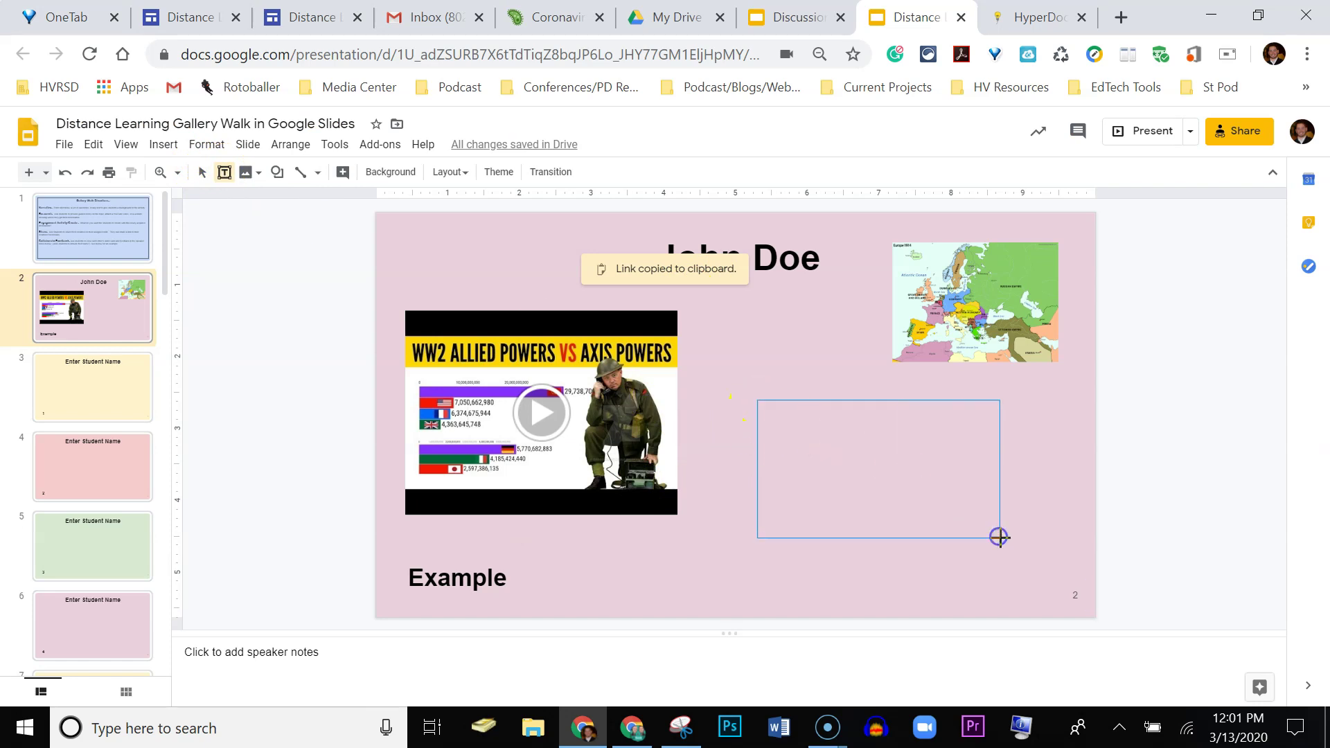
right_click(858, 447)
mouse_move(857, 455)
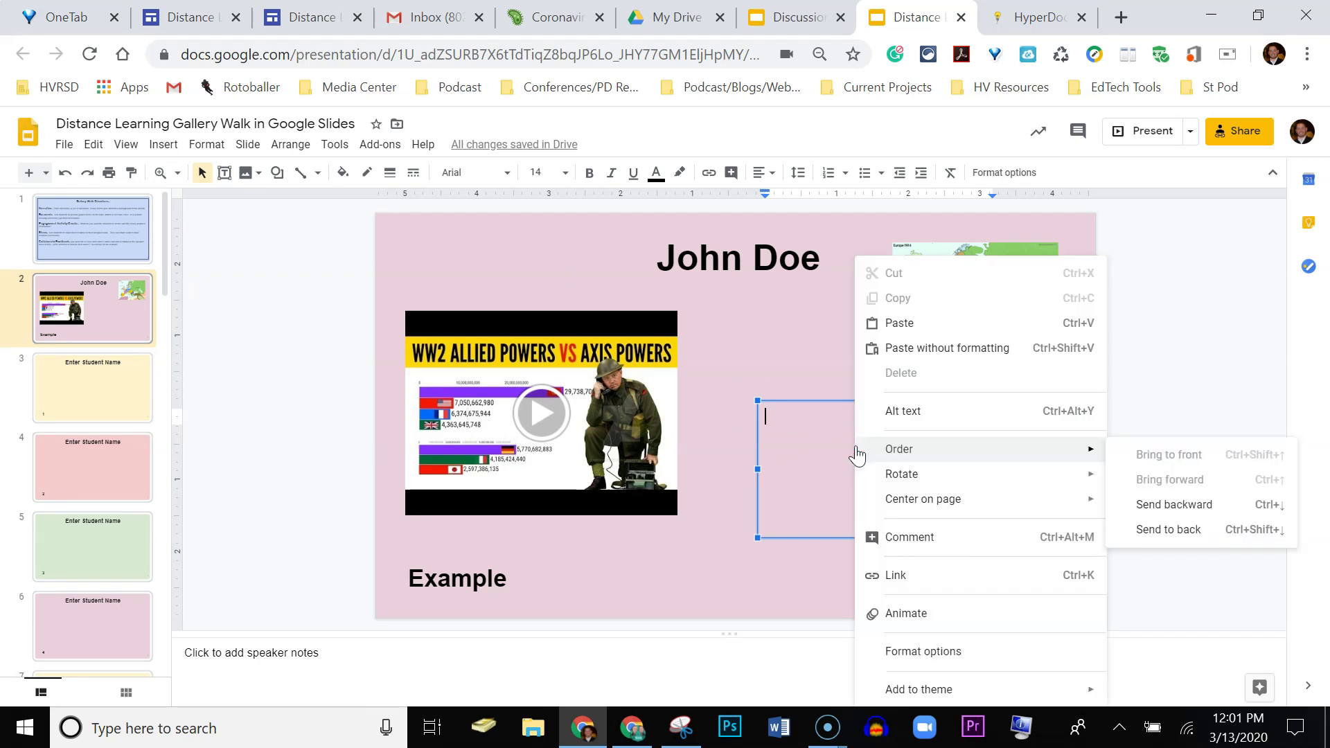
left_click(901, 324)
Turn the pasted link text into a clickable hyperlink and deselect the text box
left_click_drag(825, 473, 764, 410)
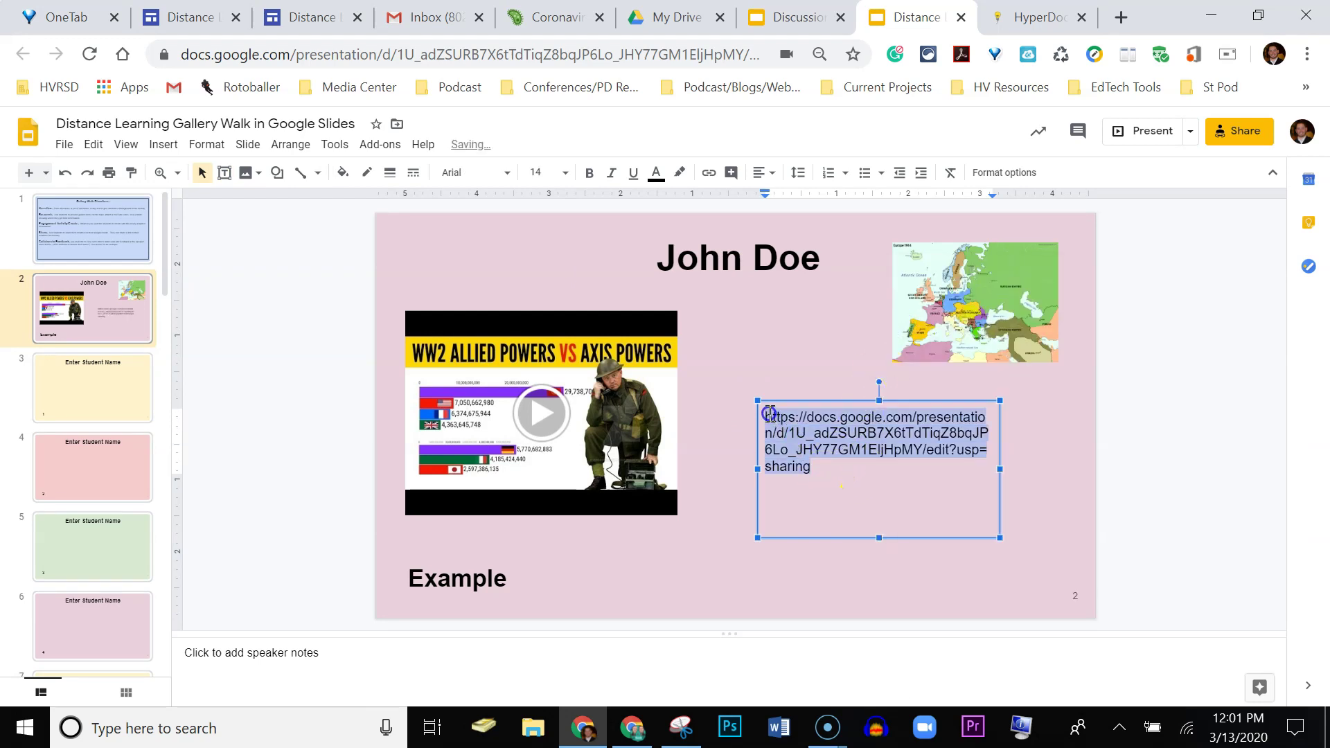
left_click(709, 179)
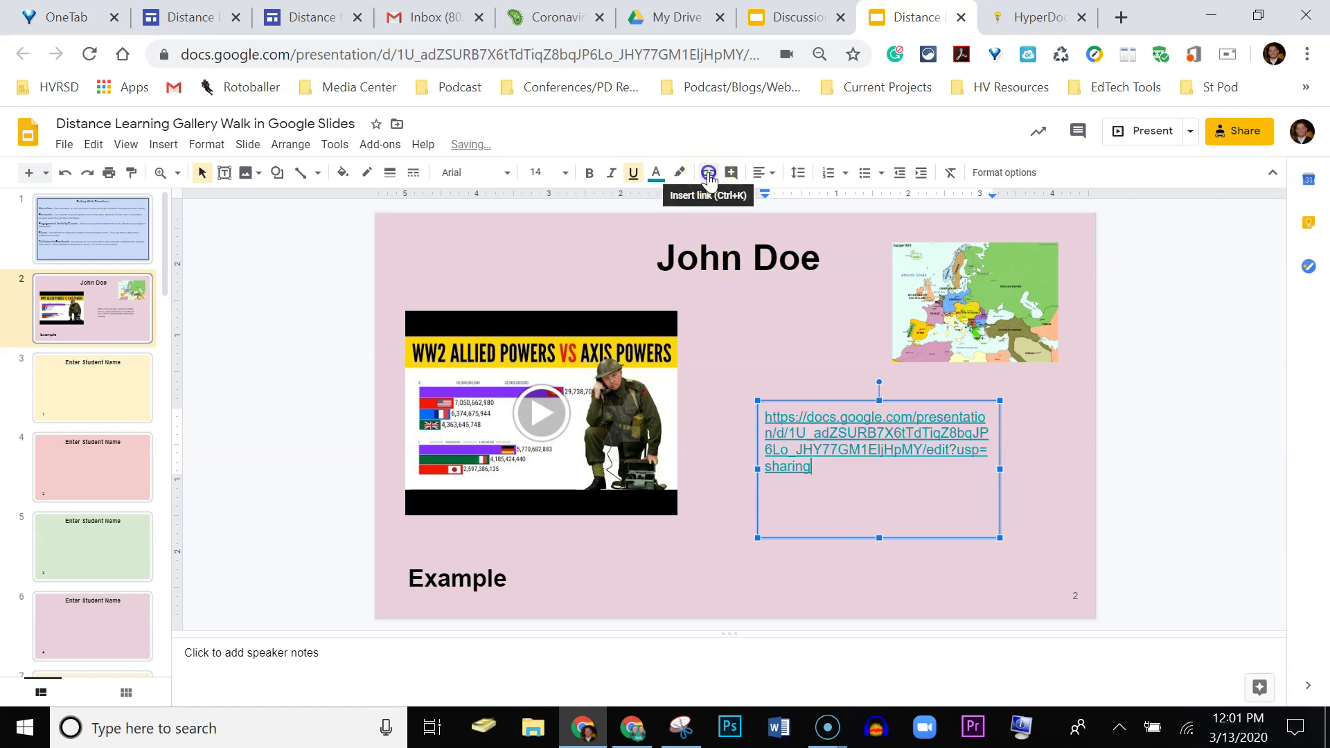
left_click(712, 594)
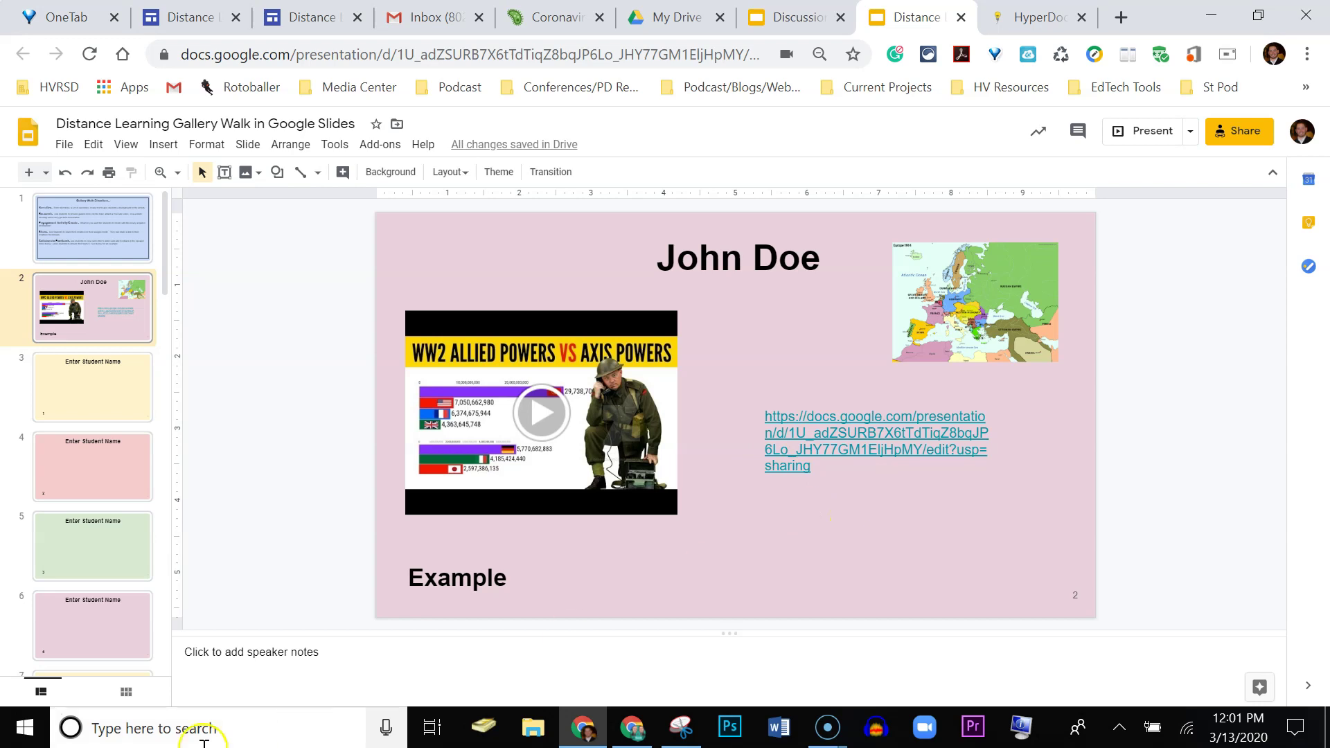
left_click(28, 727)
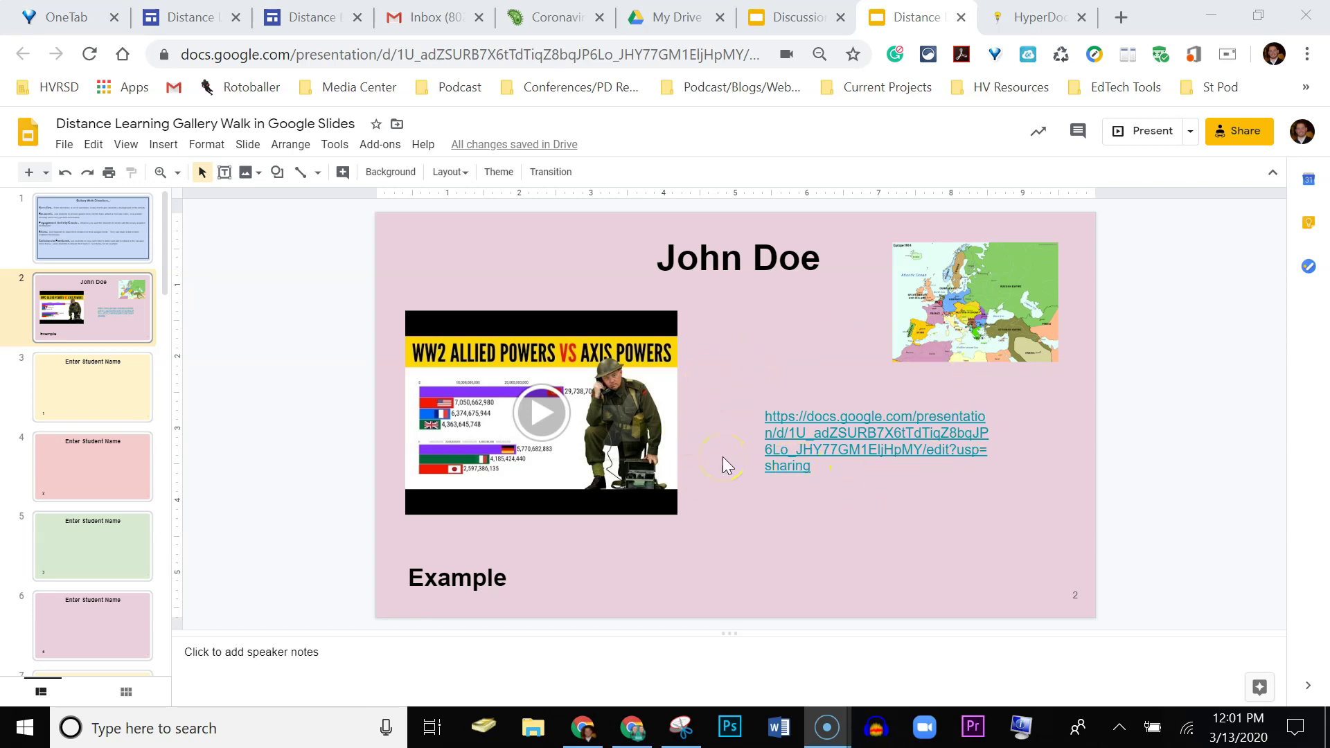
left_click(104, 222)
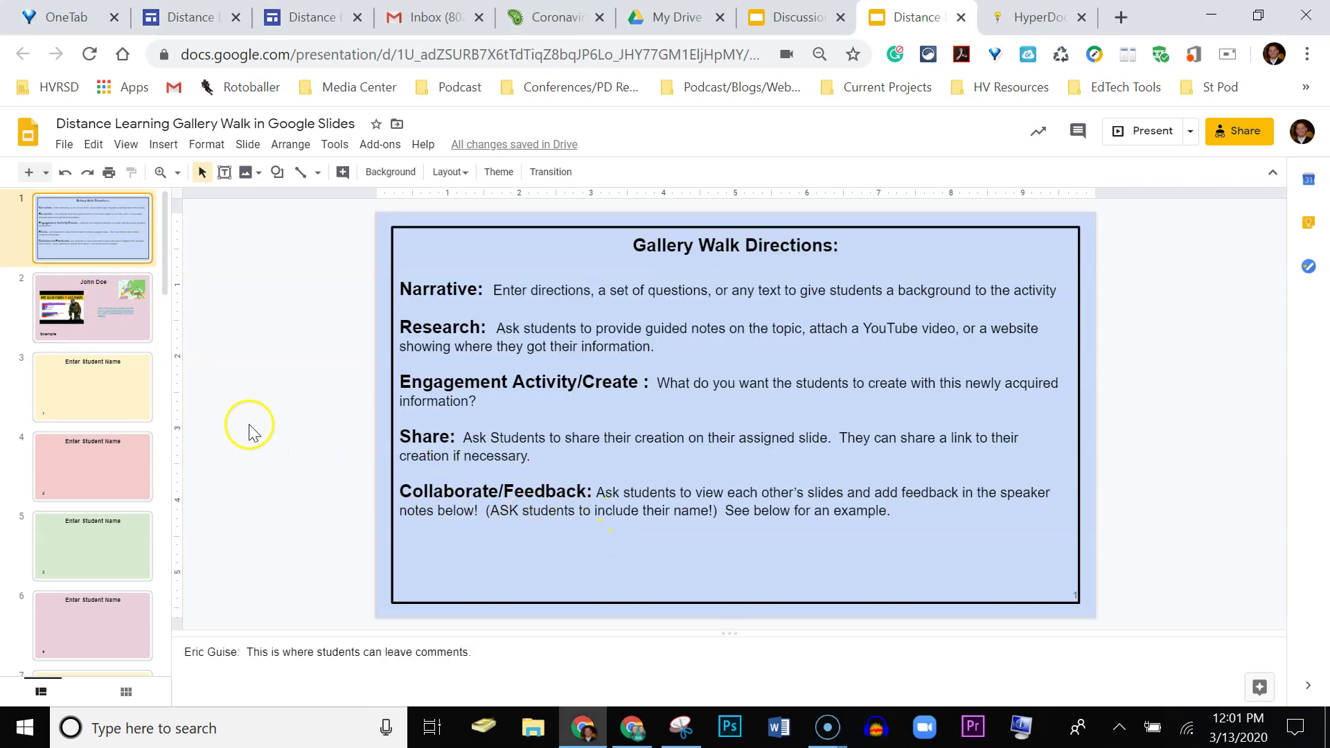
left_click(133, 333)
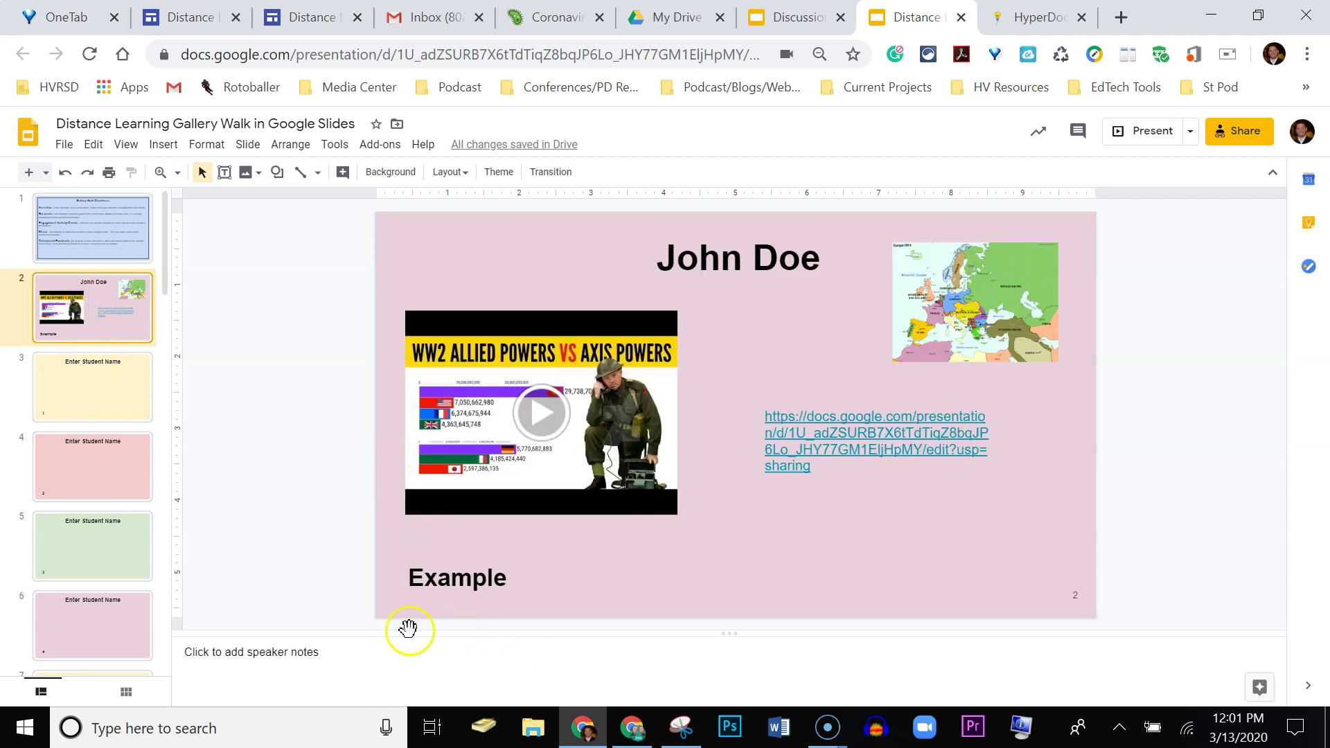
left_click(326, 652)
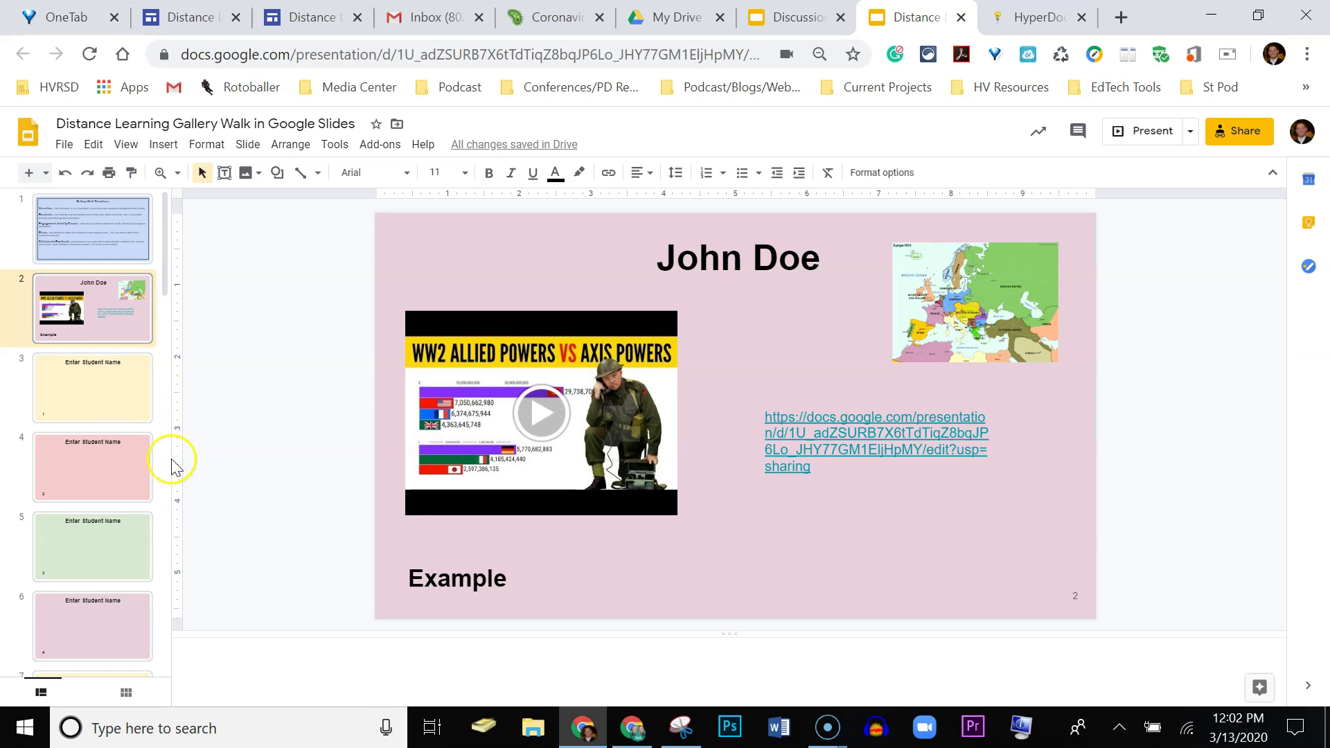
left_click(85, 217)
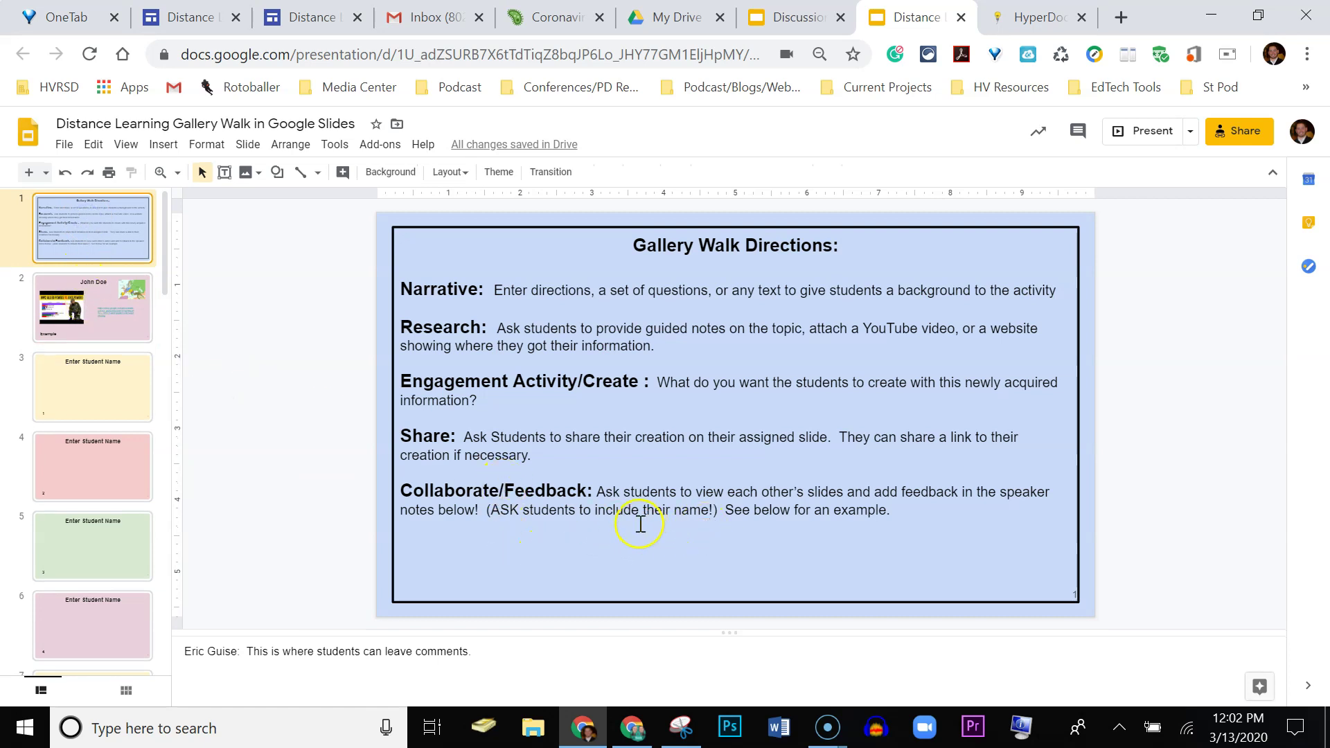
left_click(94, 289)
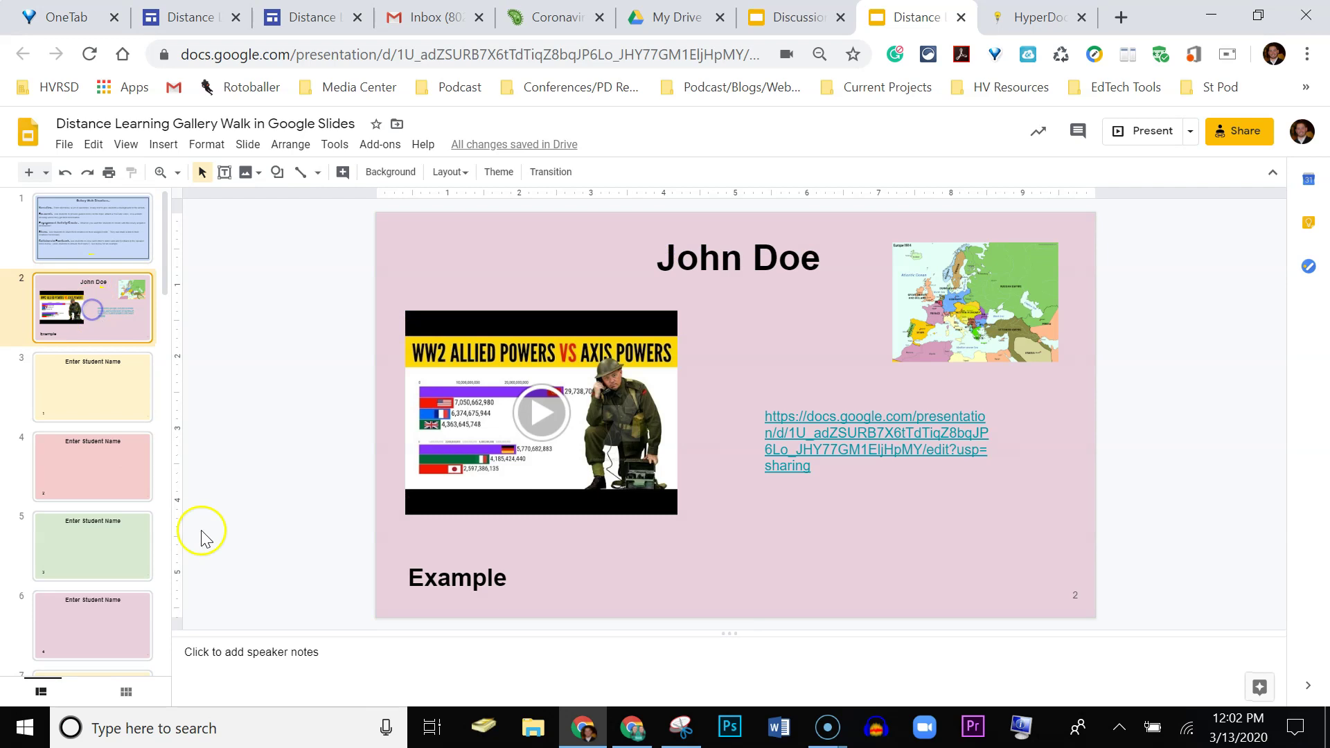
Type the reviewer's name into the example slide's speaker notes
left_click(198, 655)
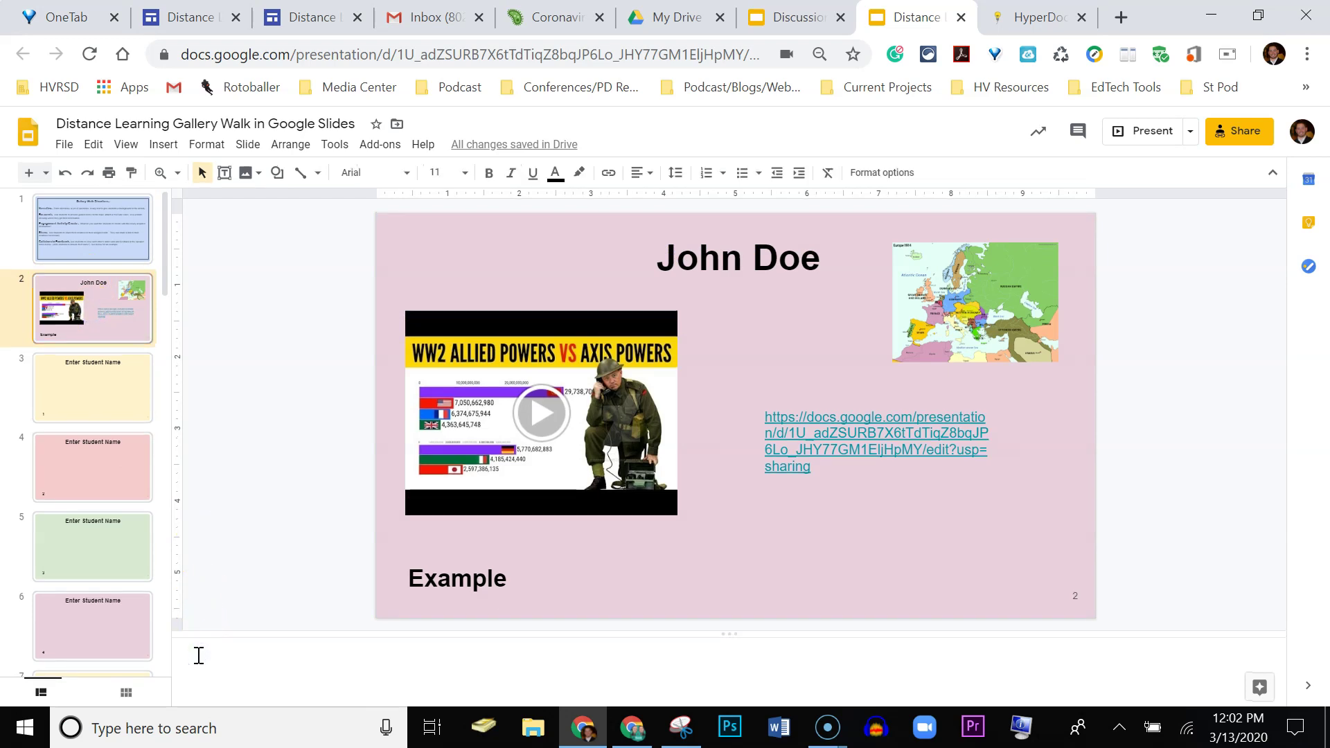
type("Enc")
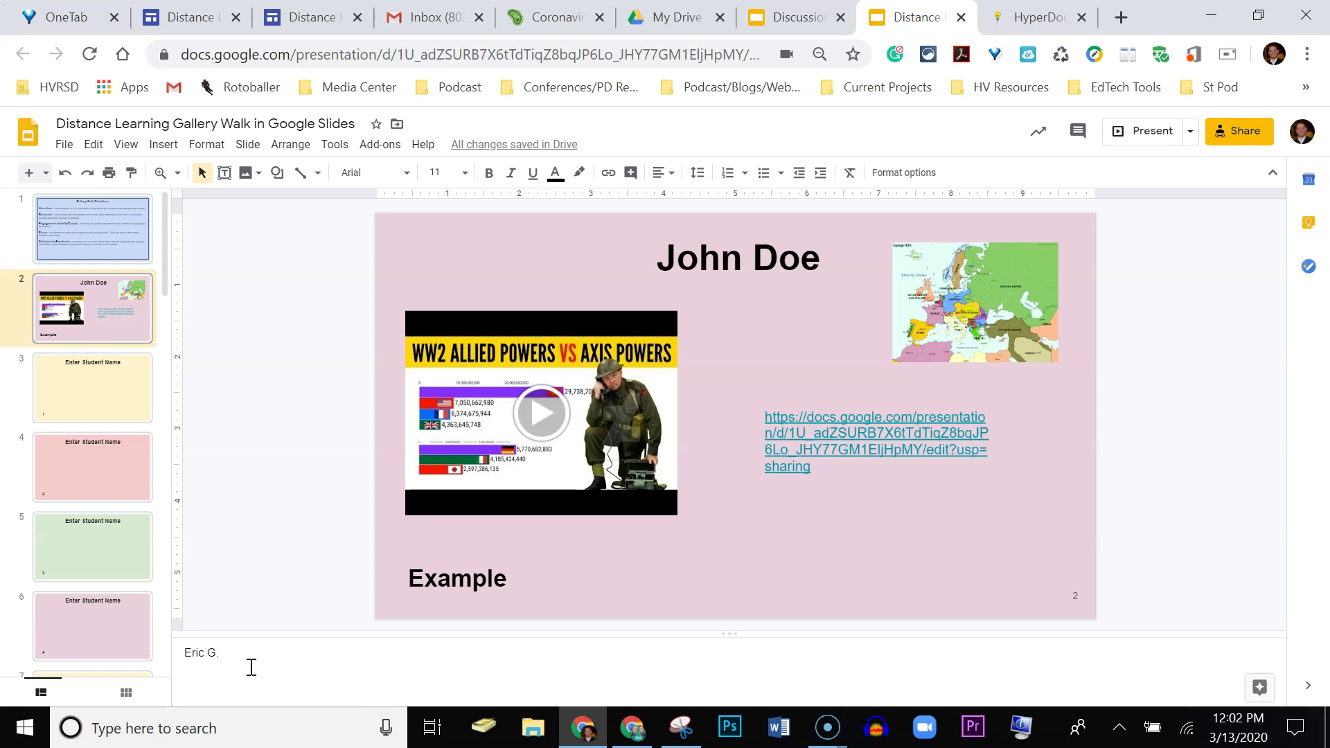
Dictate feedback into the speaker notes with Voice type, suggesting a better resource and ending 'Nice work!'
left_click(346, 146)
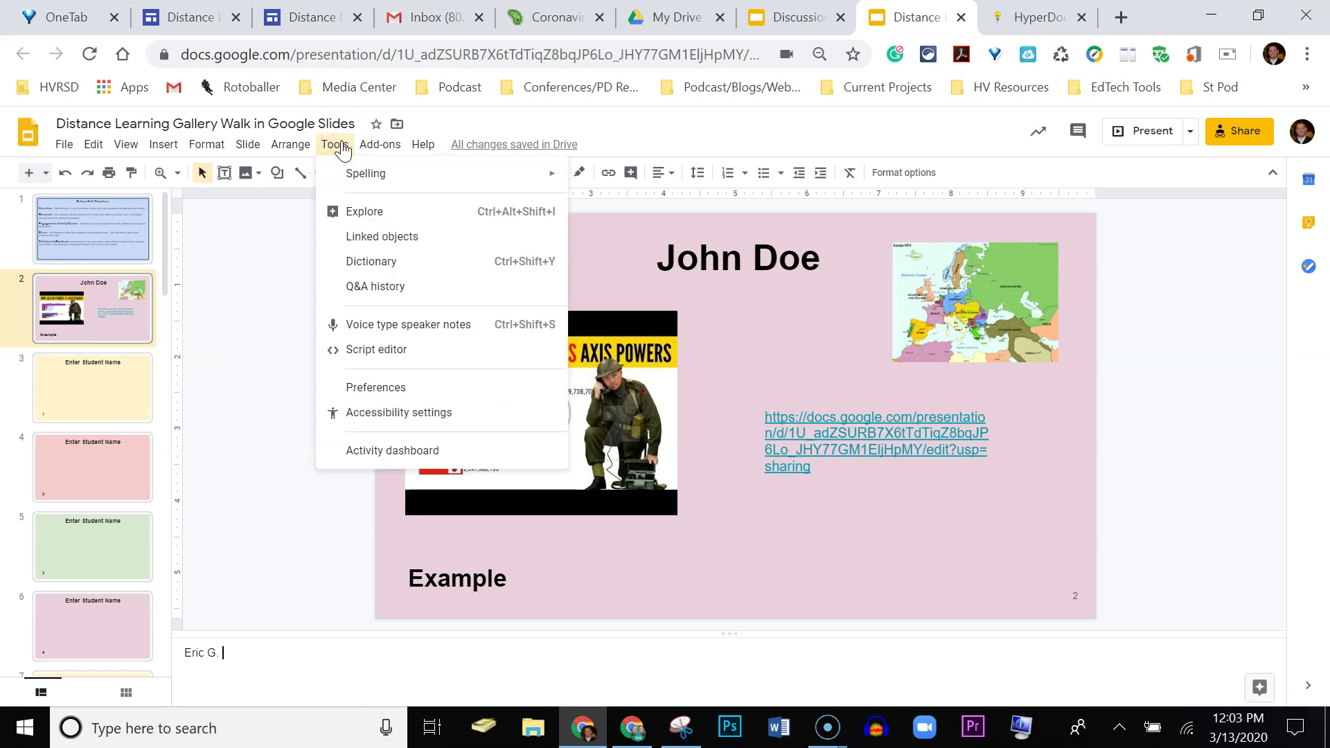
left_click(388, 326)
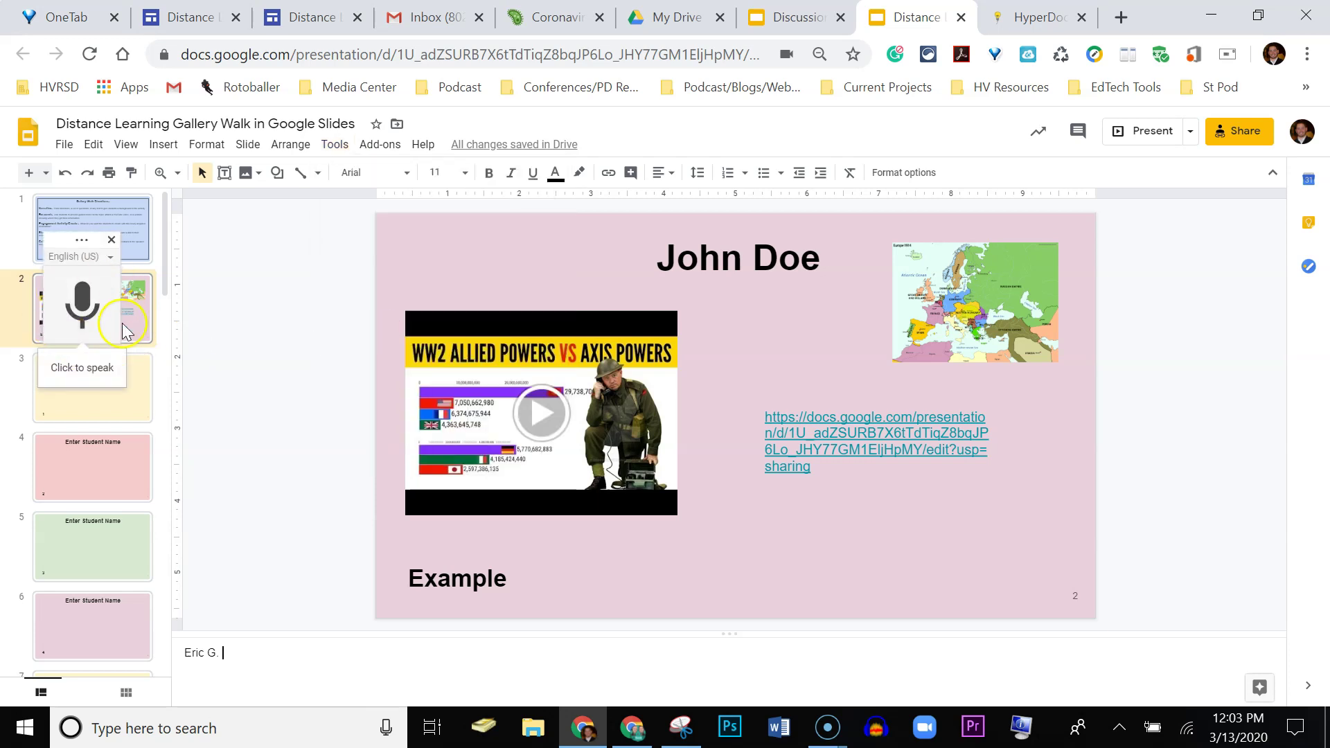
left_click(81, 305)
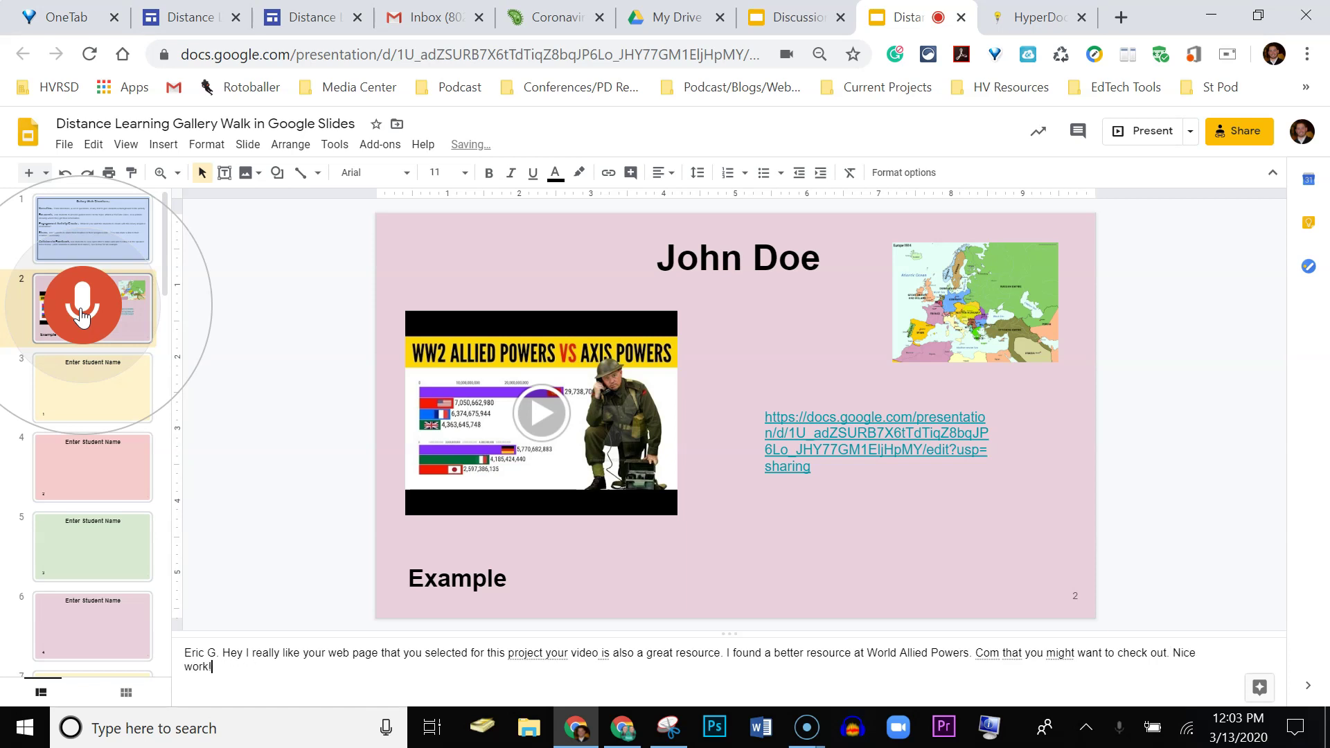
left_click(109, 285)
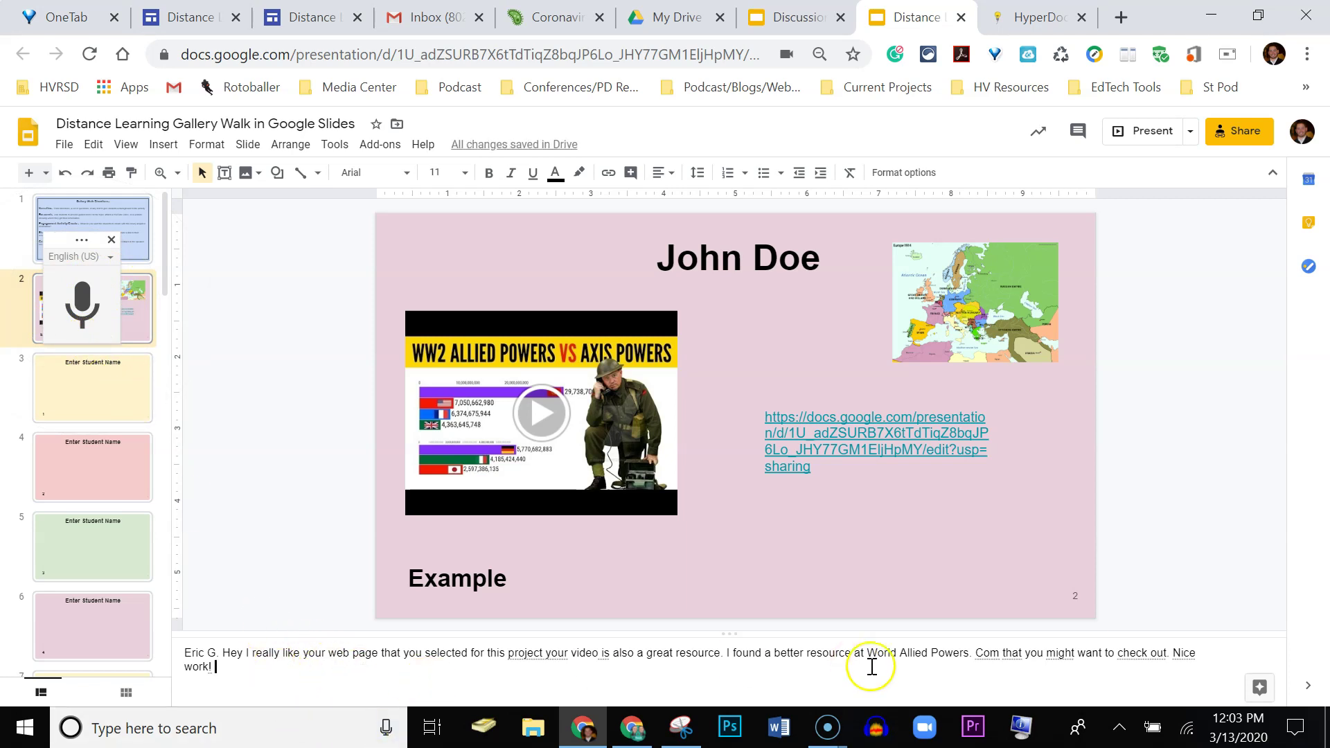
Remove the stray spaces and period so the dictated address reads WorldAlliedPowers.Com
left_click(975, 653)
key("BackSpace")
key("BackSpace")
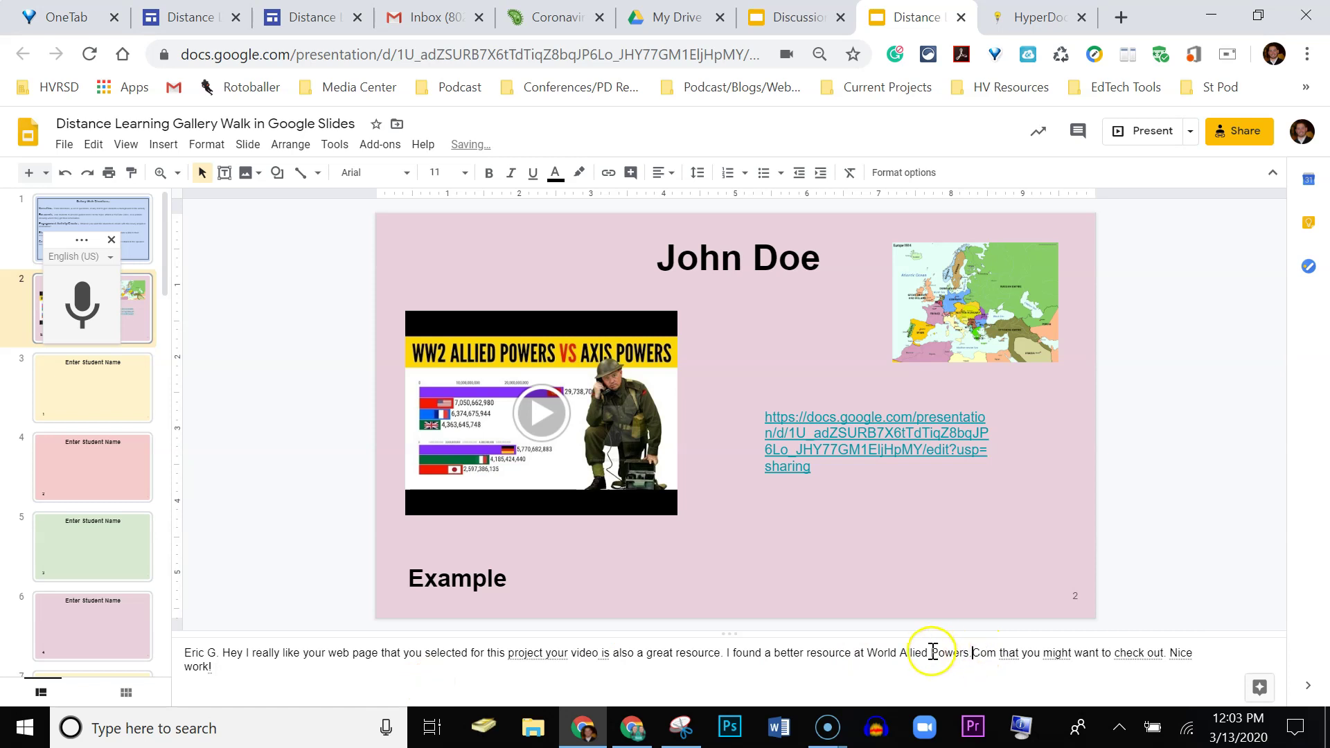
left_click(932, 650)
key("BackSpace")
left_click(900, 653)
key("BackSpace")
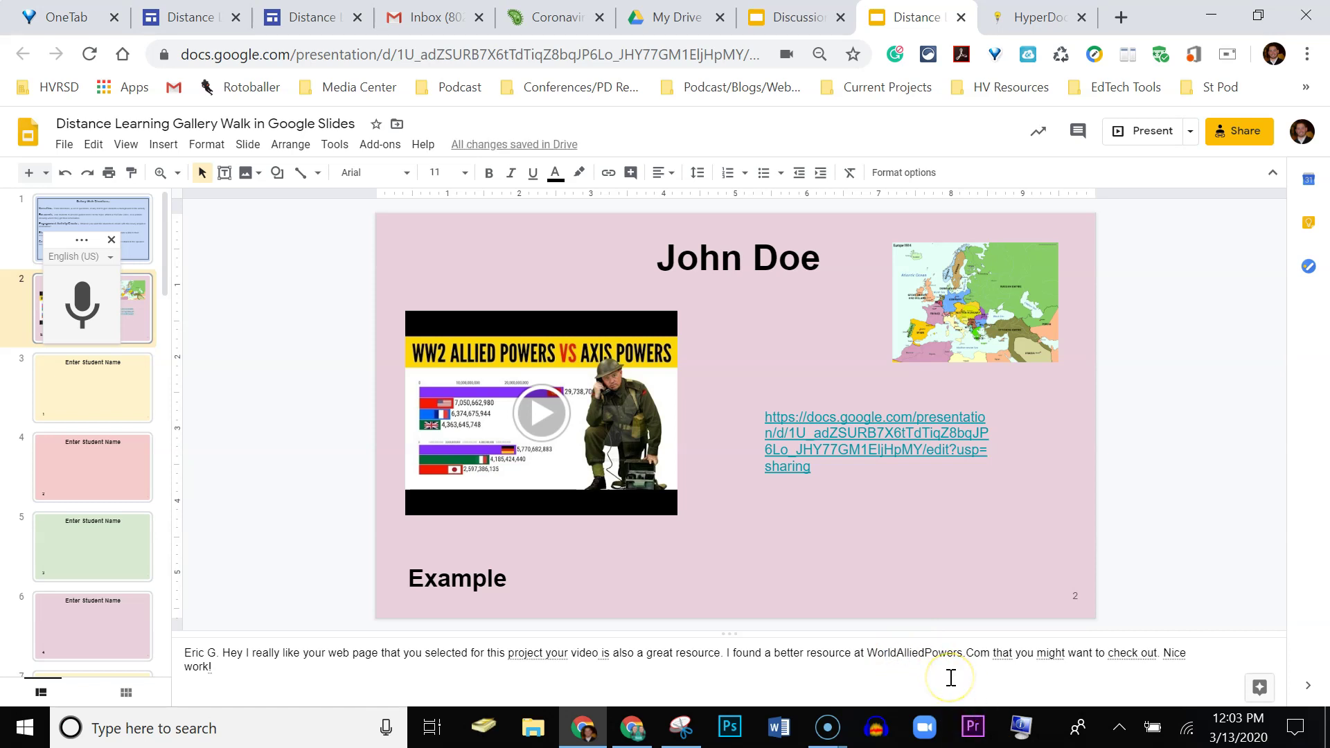
Start a new line below the feedback beginning a reply with the example student's name
left_click(951, 678)
key("Return")
key("Return")
type("John Doe:")
Return to slide 1 and open the version history from the File menu
left_click(28, 726)
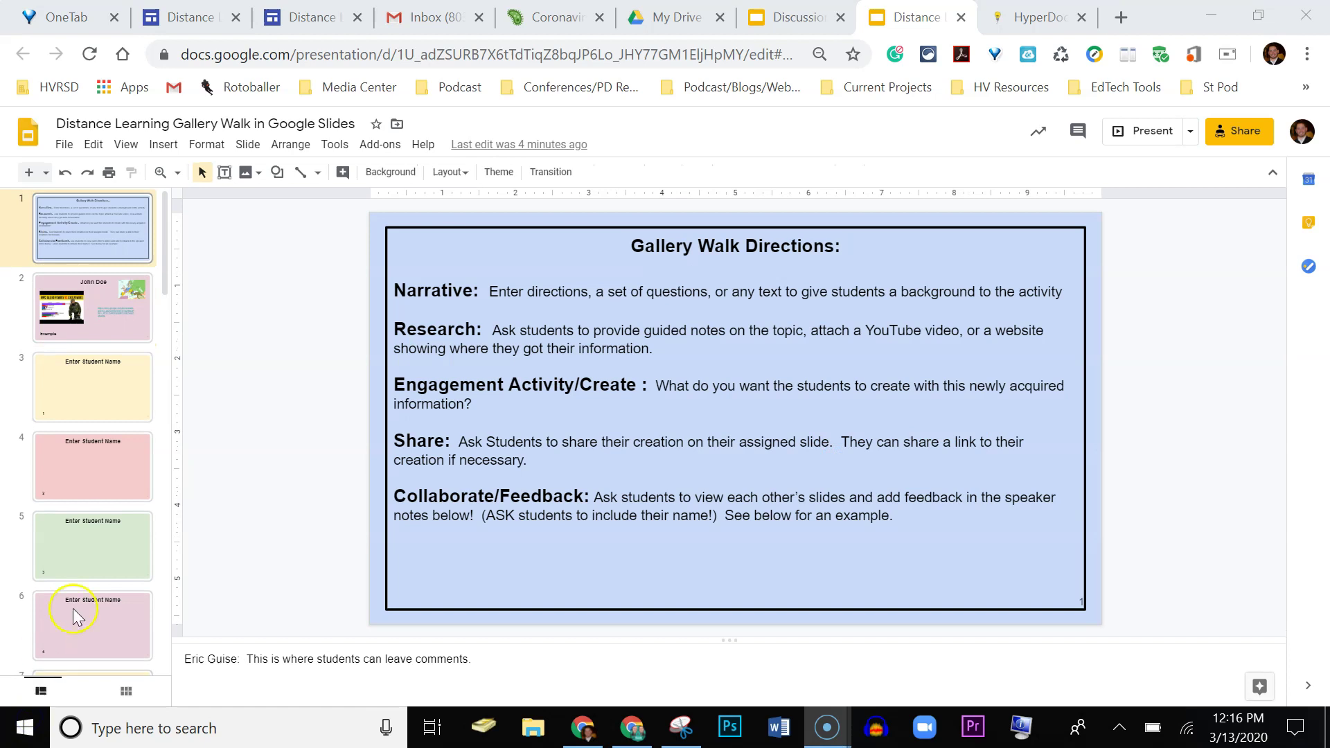
left_click(250, 494)
left_click(237, 311)
left_click(61, 144)
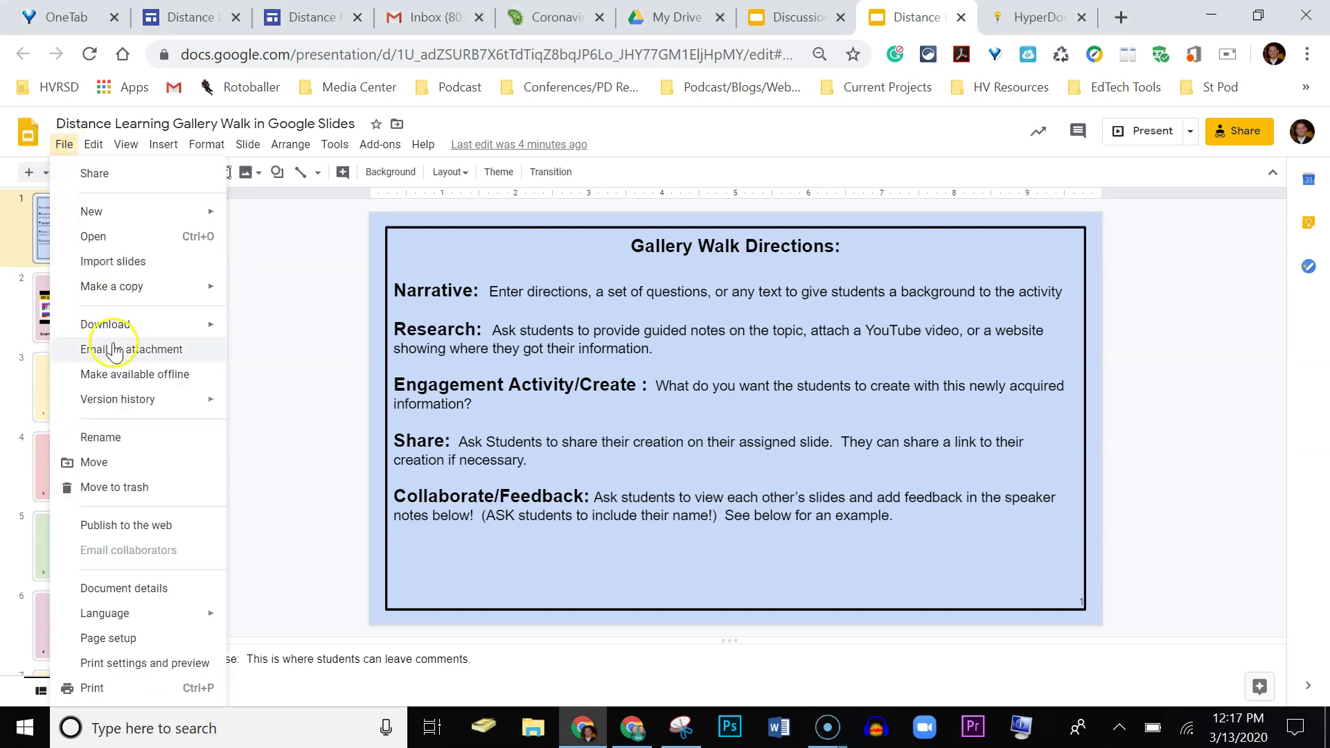
mouse_move(187, 399)
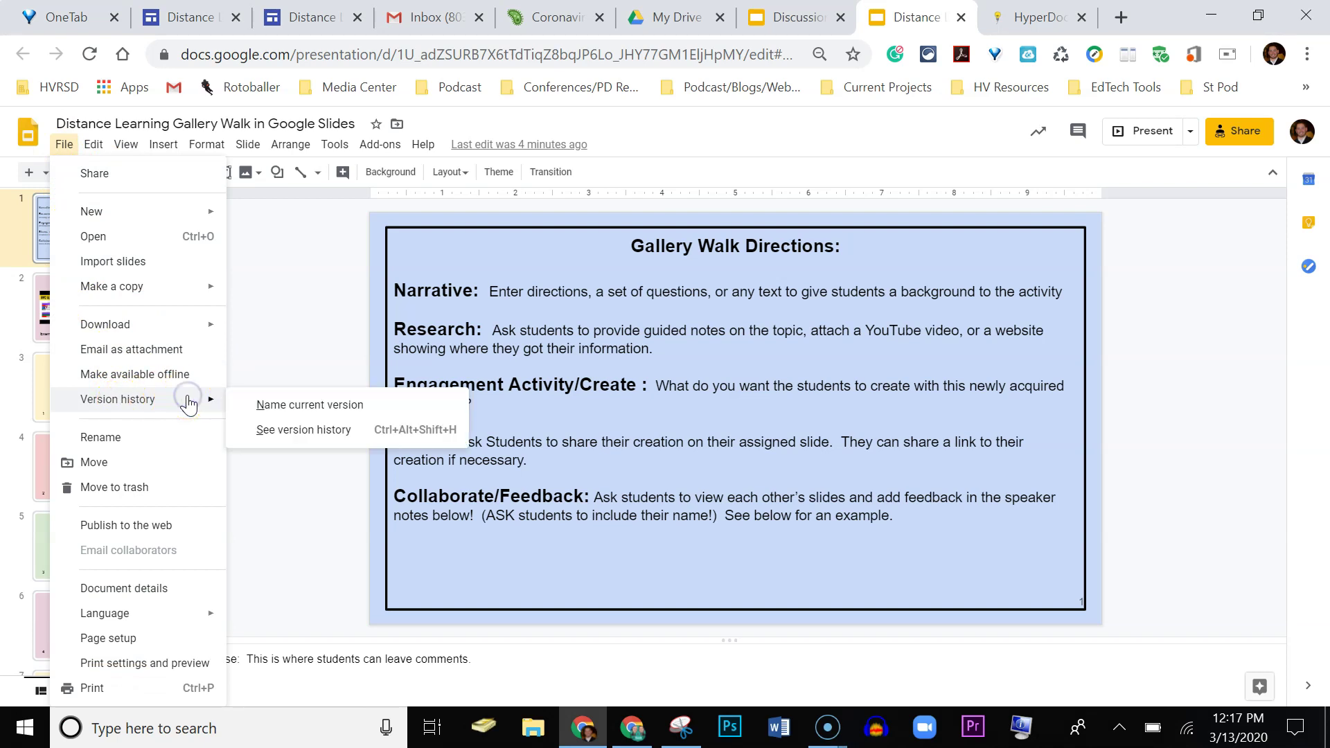
left_click(299, 435)
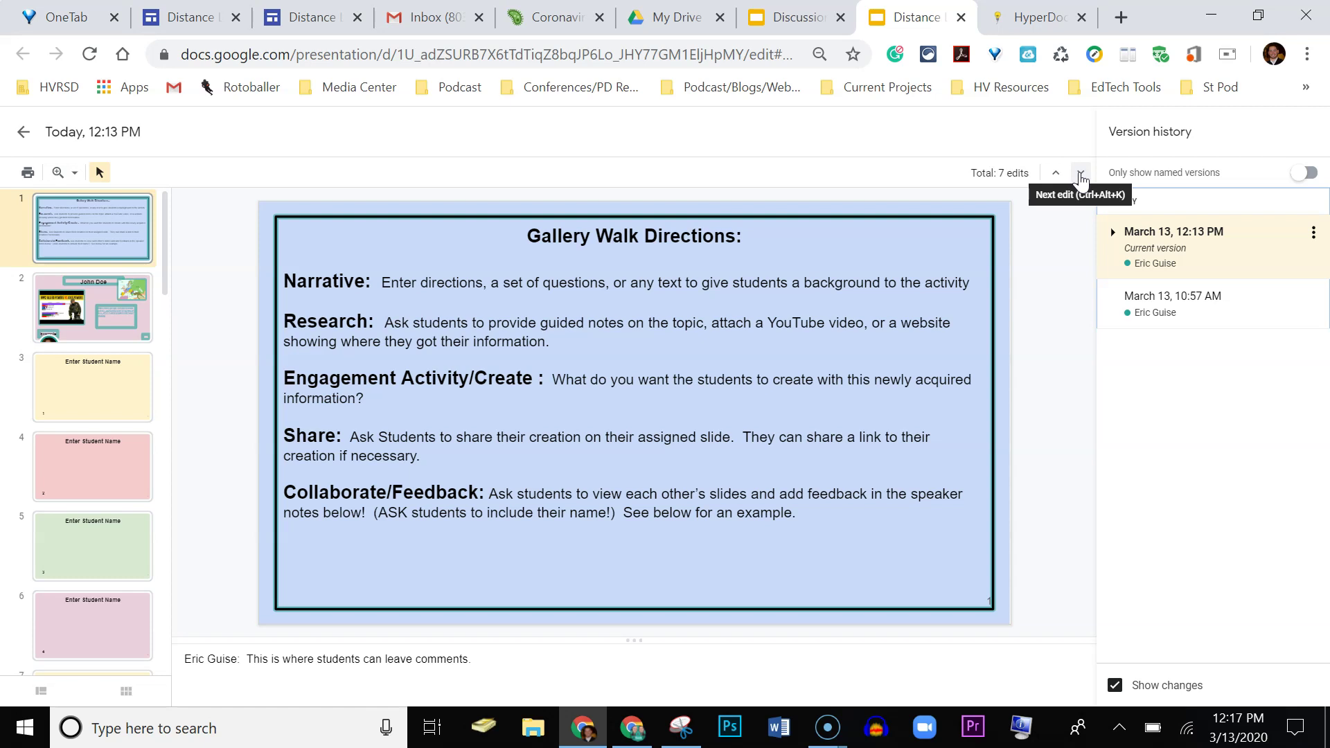
Step through the version history to edit 2 of 7, showing the example slide's video, map and link
left_click(1081, 175)
left_click(1082, 176)
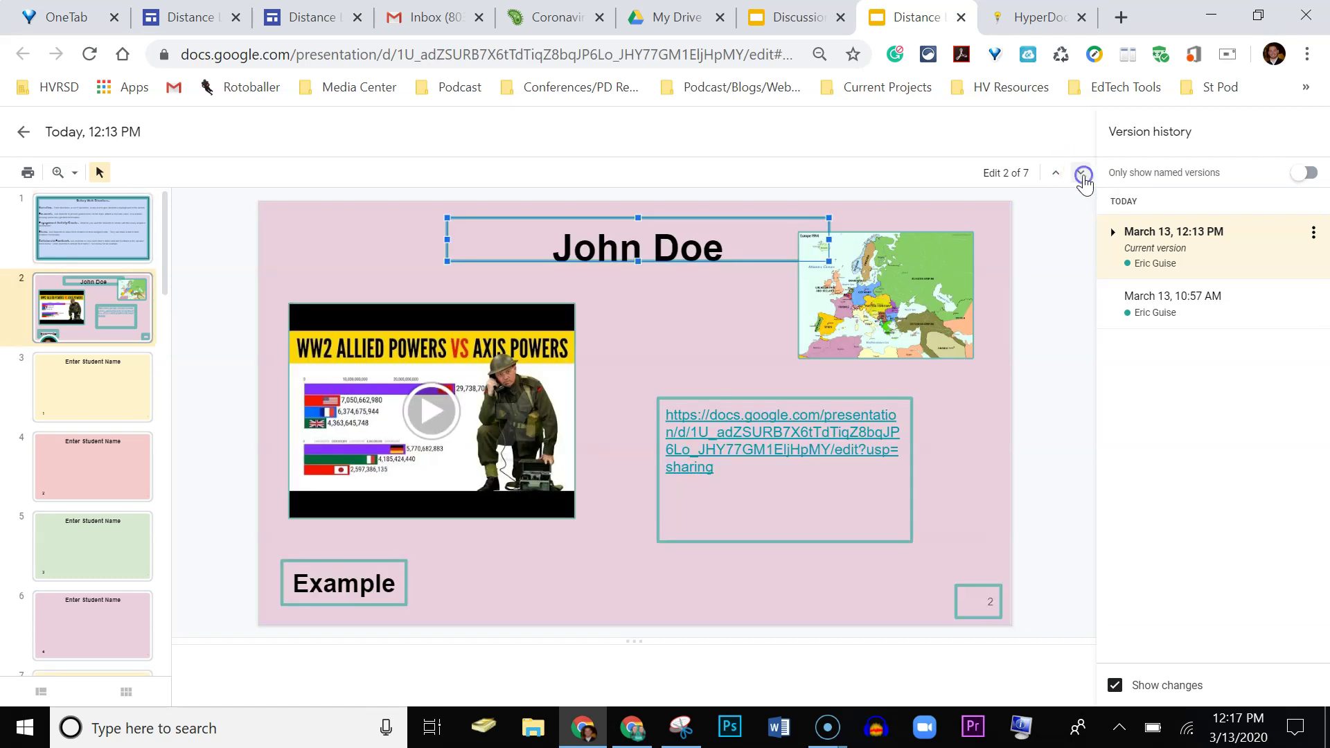